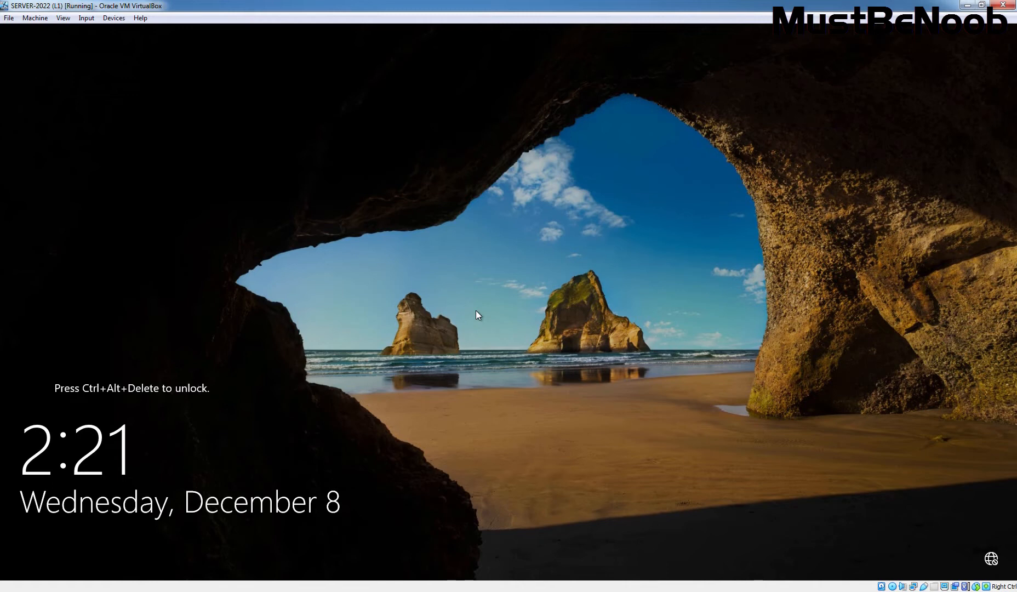
# - Send Ctrl-Alt-Del to the Windows Server 2022 VM and sign in with the Administrator password
pyautogui.click(86, 18)
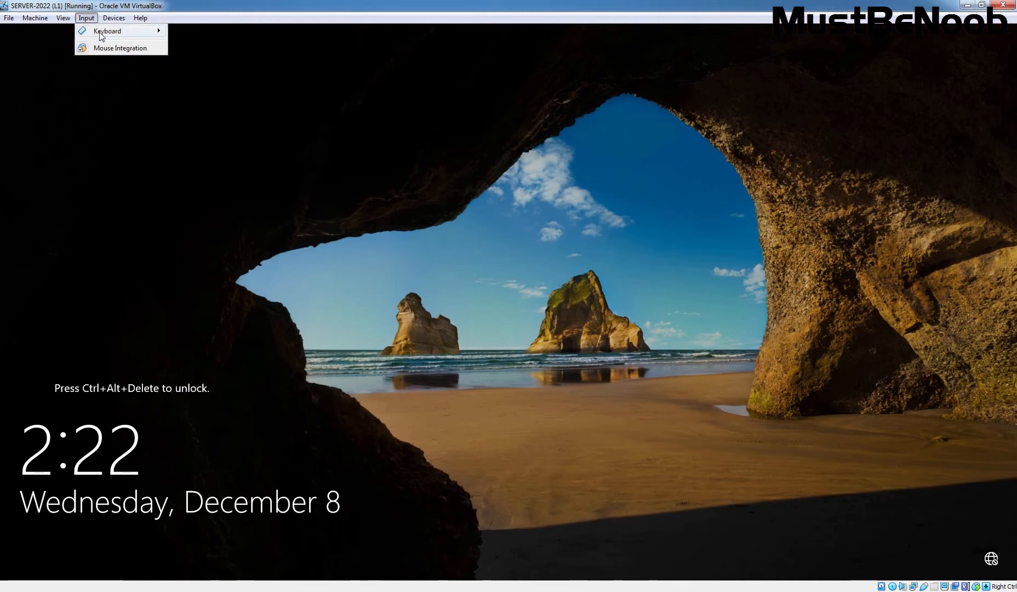
pyautogui.moveTo(104, 32)
pyautogui.click(219, 64)
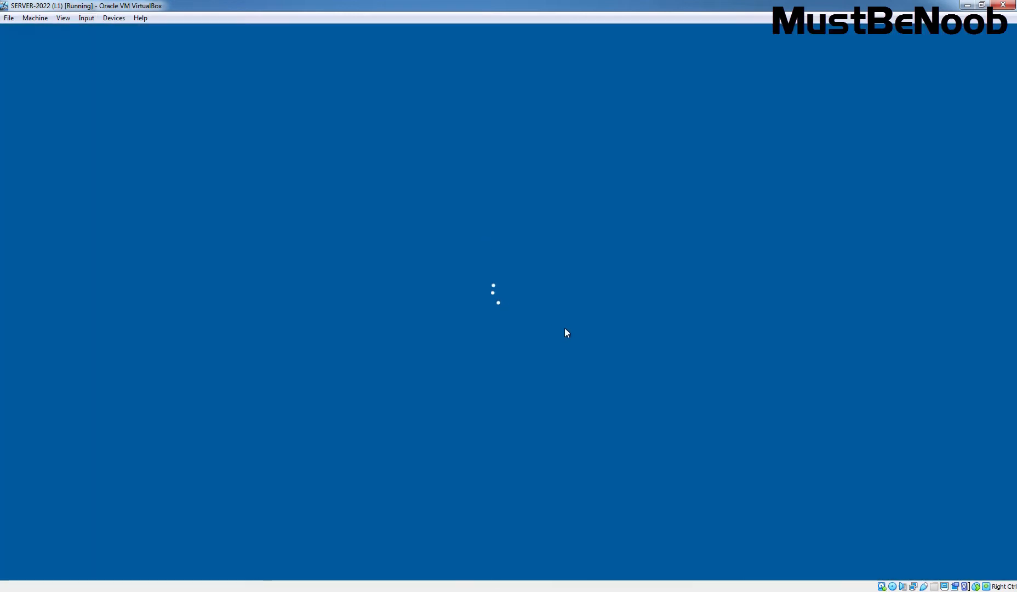
pyautogui.write('P@')
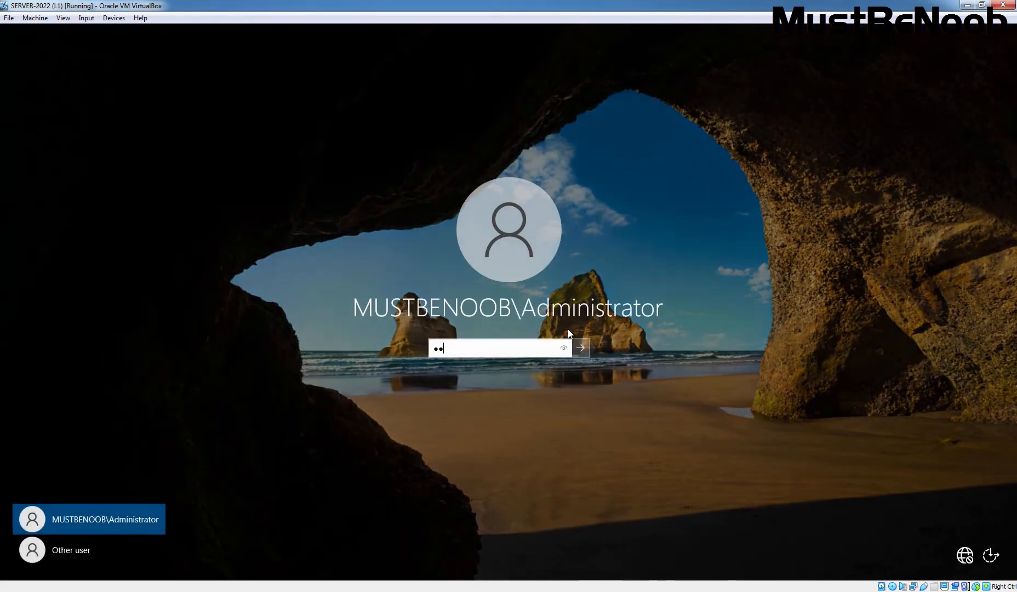
pyautogui.write('ssw0rd1')
pyautogui.press('Return')
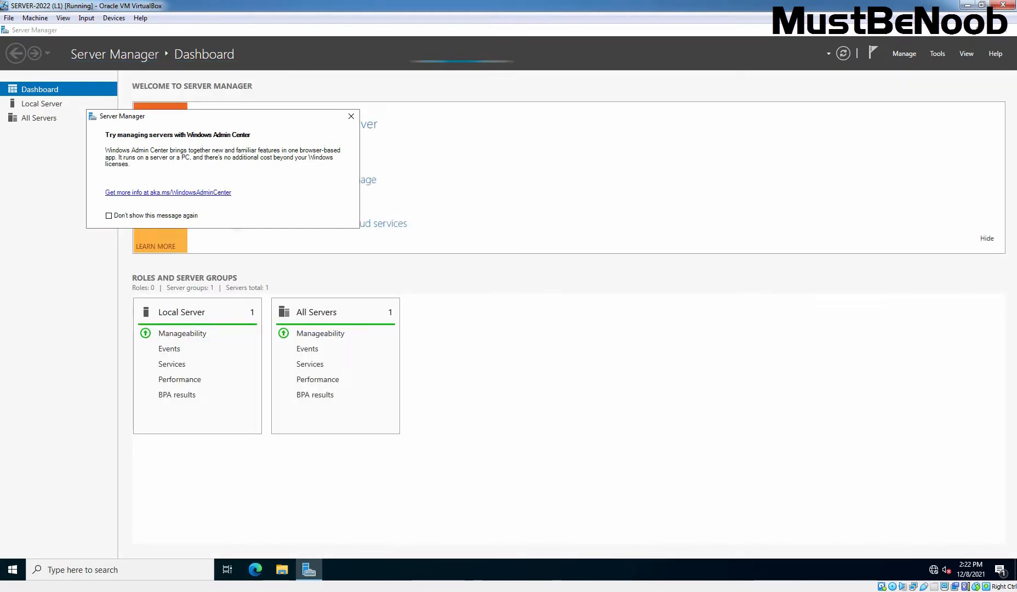
# - Dismiss the Admin Center notice and check DC1's Local Server properties: mustbenoob.lab, 192.168.96.11
pyautogui.click(351, 117)
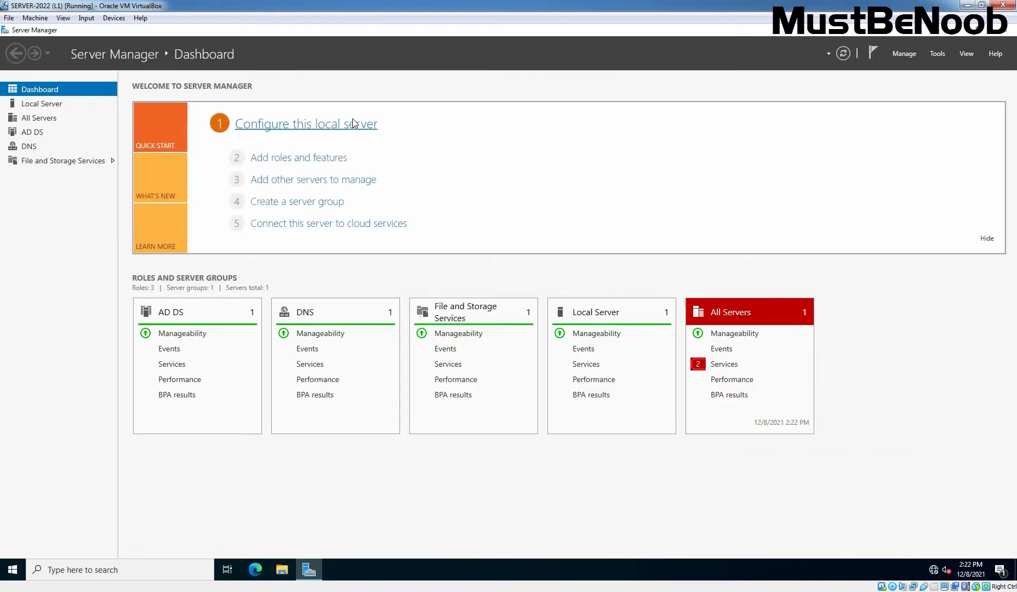
pyautogui.click(42, 108)
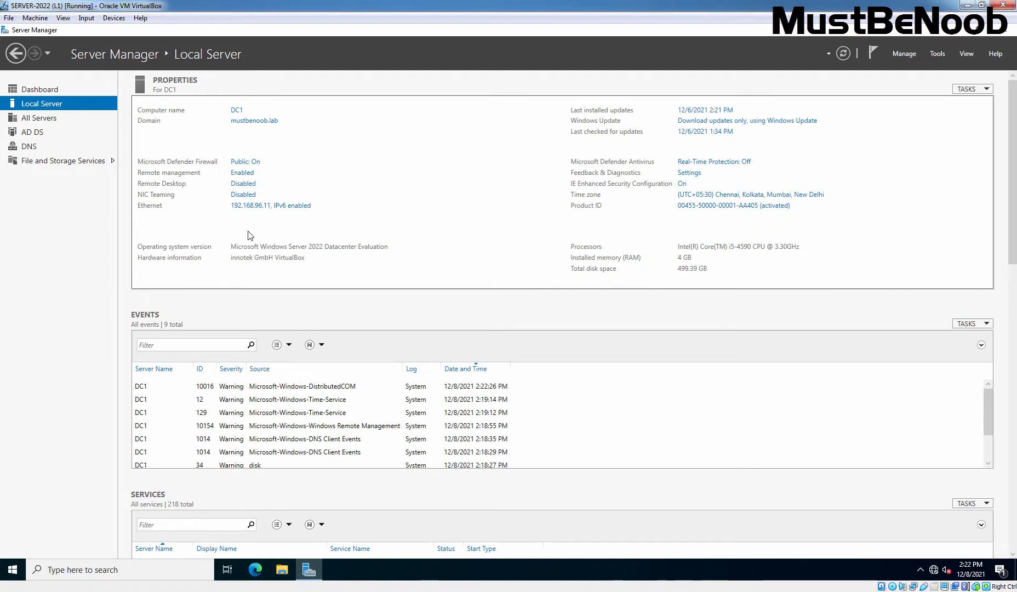
pyautogui.click(1, 356)
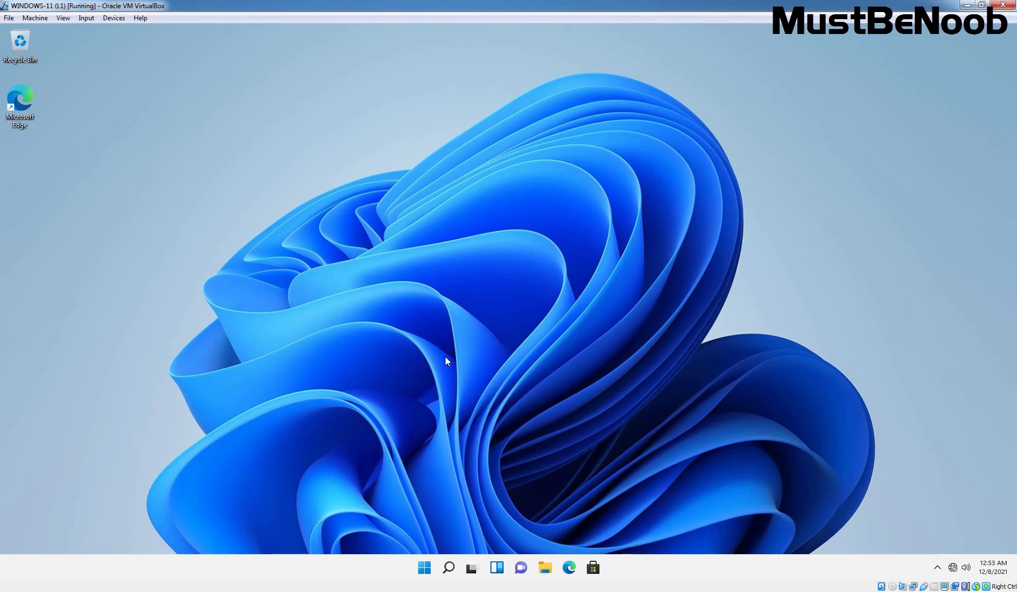
# - Show the Ethernet adapter's details, with DHCP IP and DNS, in maximized Windows 11 Settings
pyautogui.rightClick(953, 567)
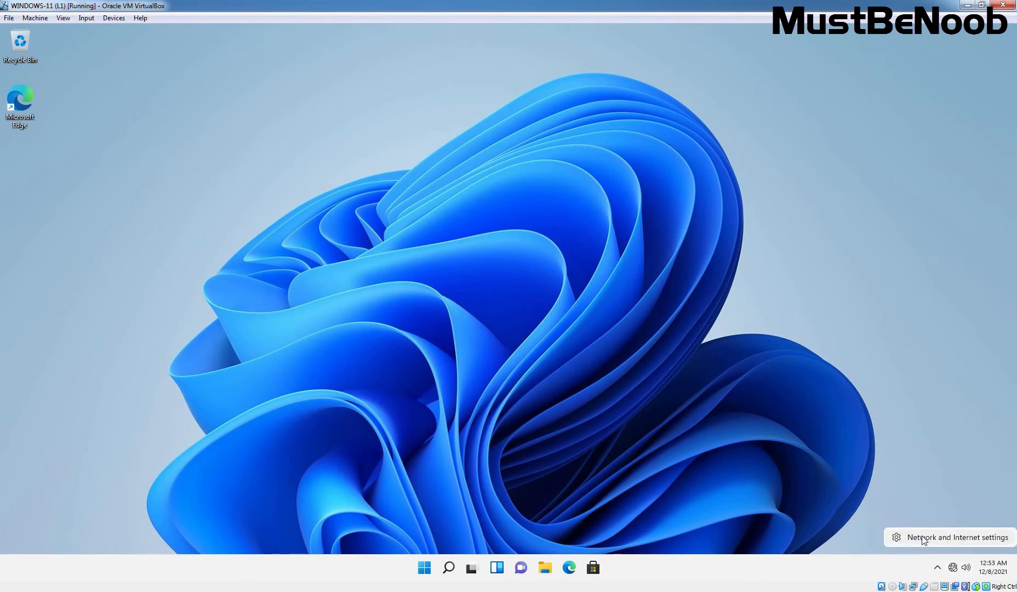
pyautogui.click(968, 540)
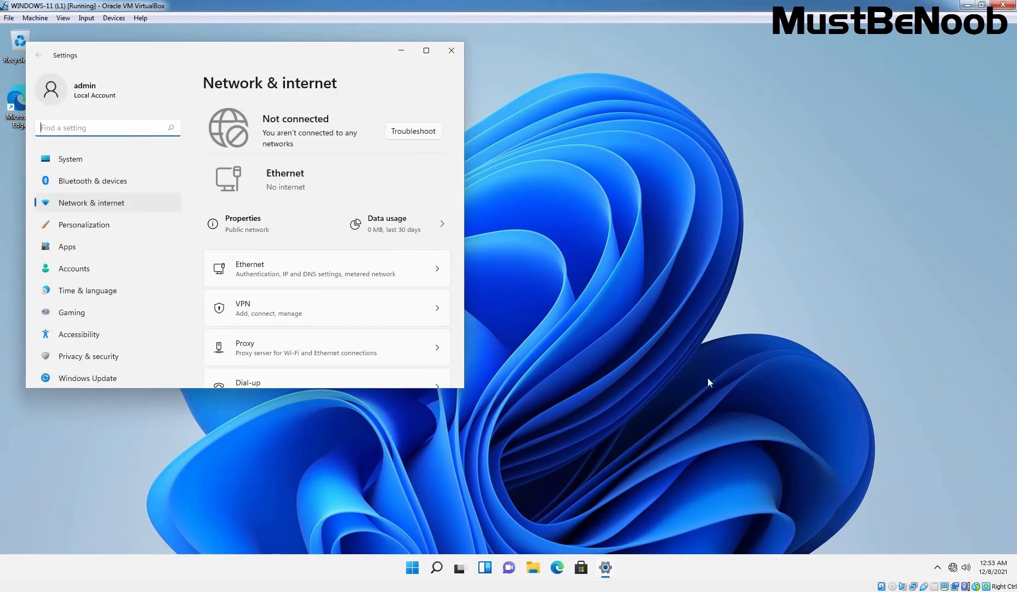
pyautogui.click(272, 274)
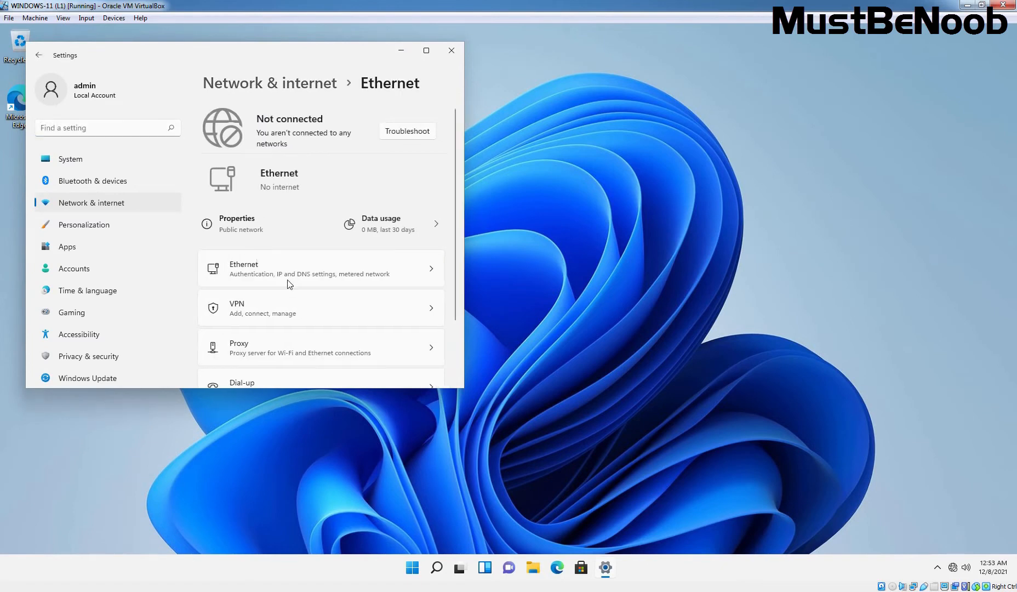
pyautogui.click(427, 52)
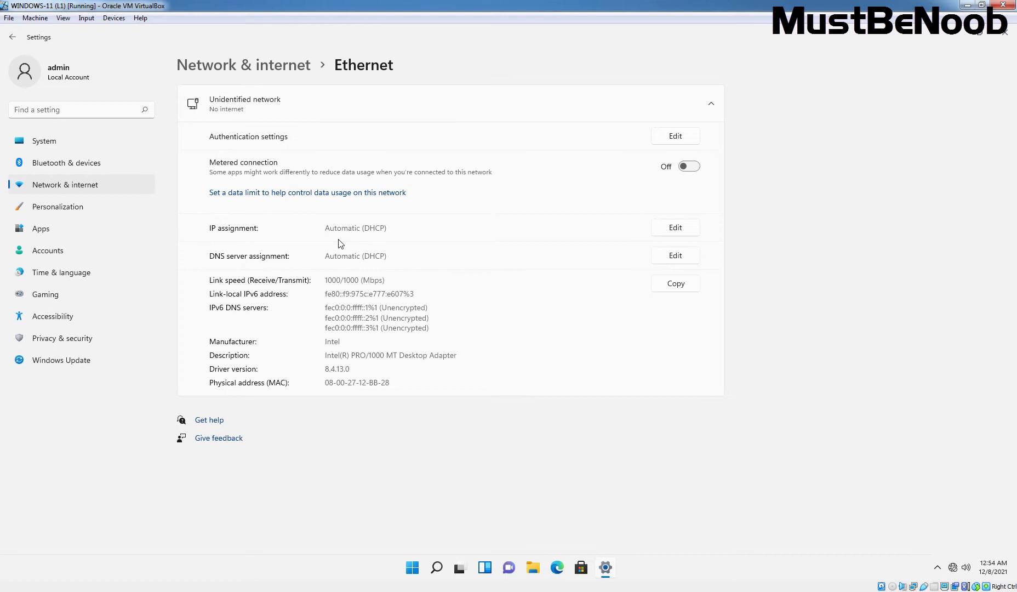
# - Switch the Ethernet IP assignment to Manual with IPv4 turned on
pyautogui.click(676, 228)
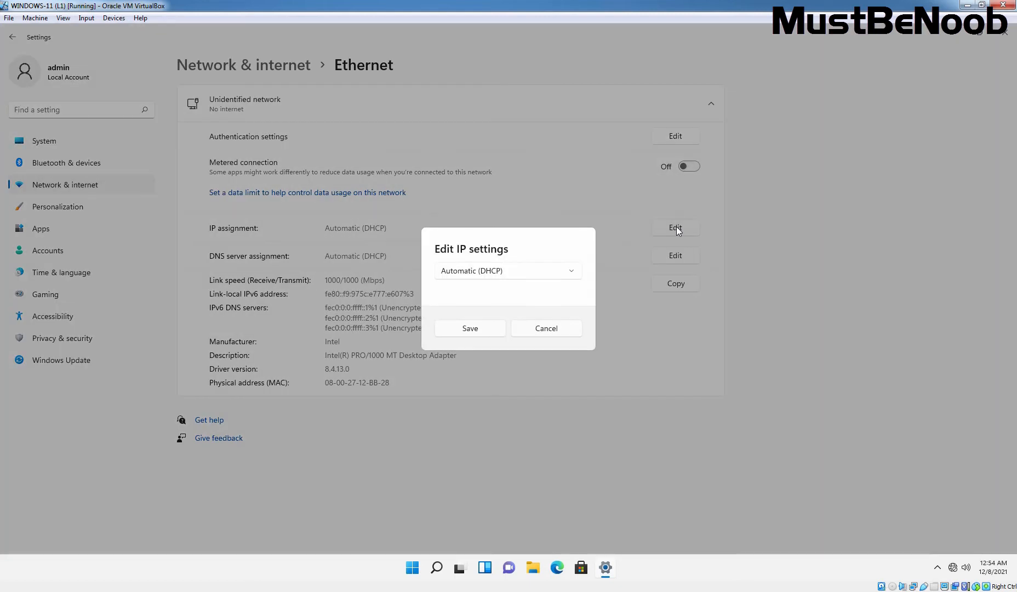
pyautogui.click(572, 274)
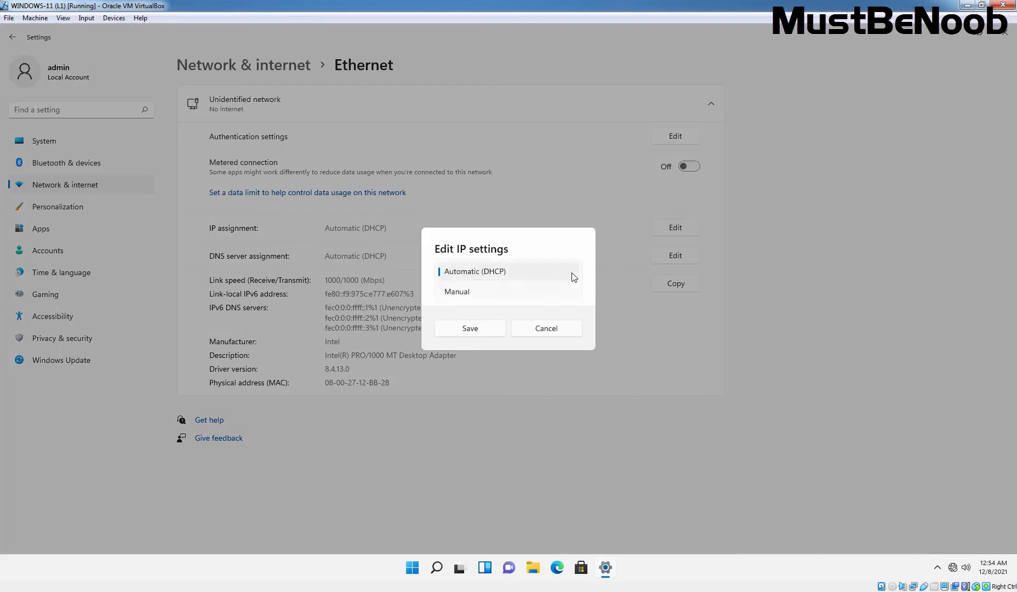
pyautogui.click(466, 294)
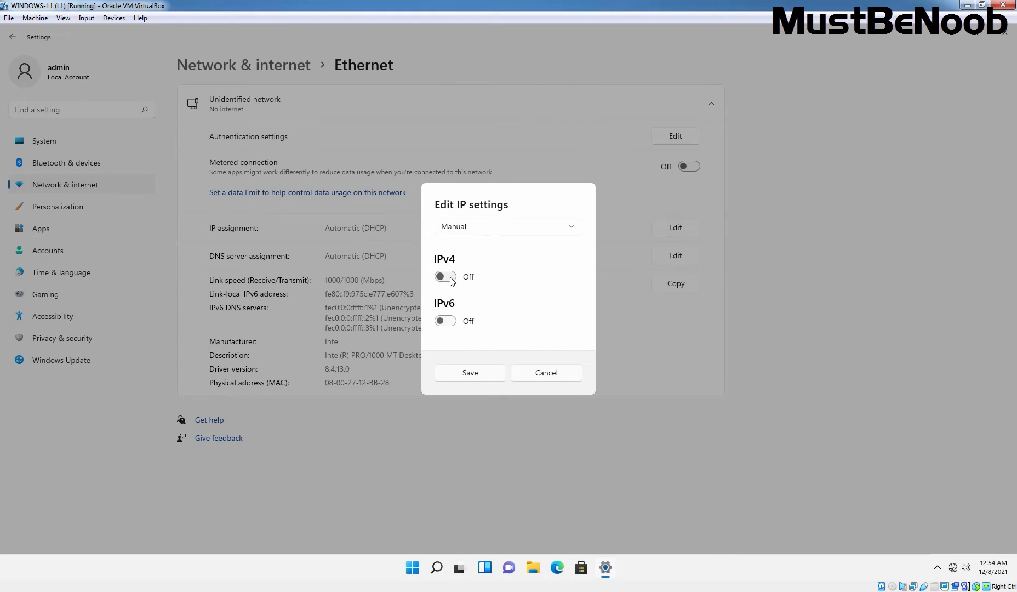
pyautogui.click(451, 279)
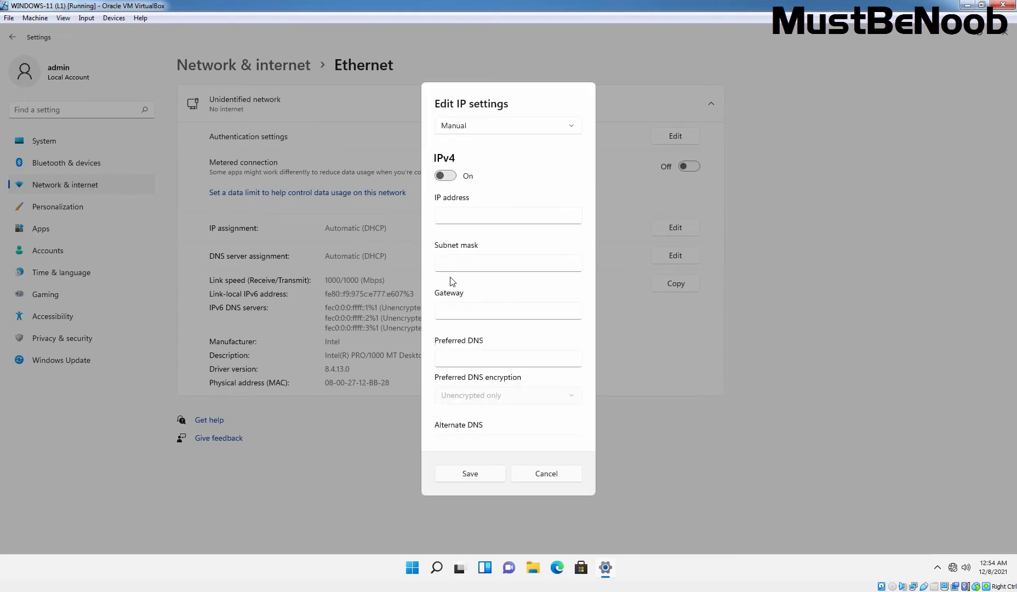
# - Enter IP 192.168.96.51, mask 255.255.255.0, gateway 192.168.96.1 and DNS 192.168.96.11
pyautogui.click(461, 216)
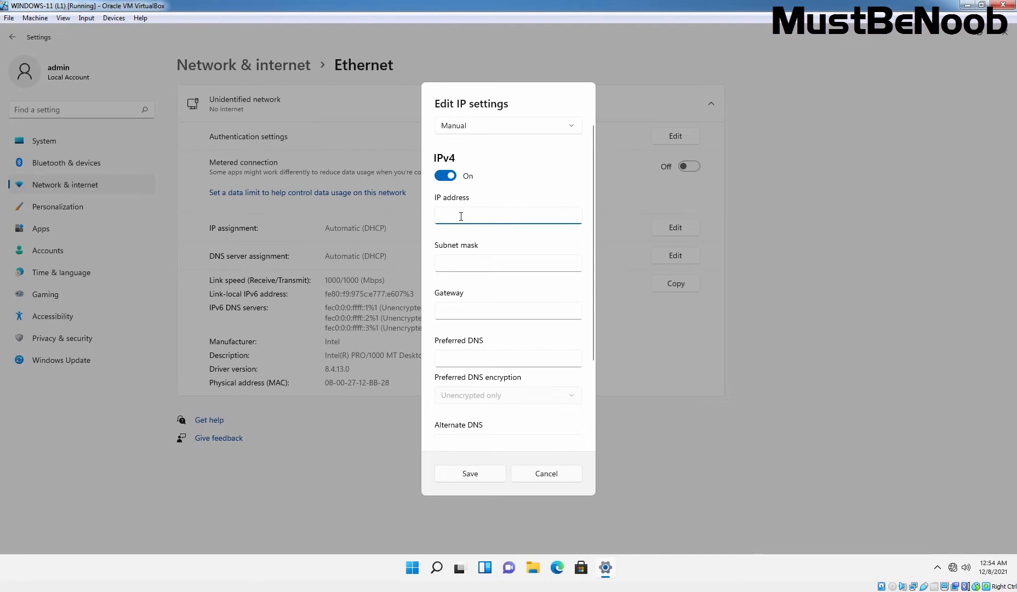
pyautogui.write('192.168.96.51')
pyautogui.click(459, 265)
pyautogui.write('255.255.255.0')
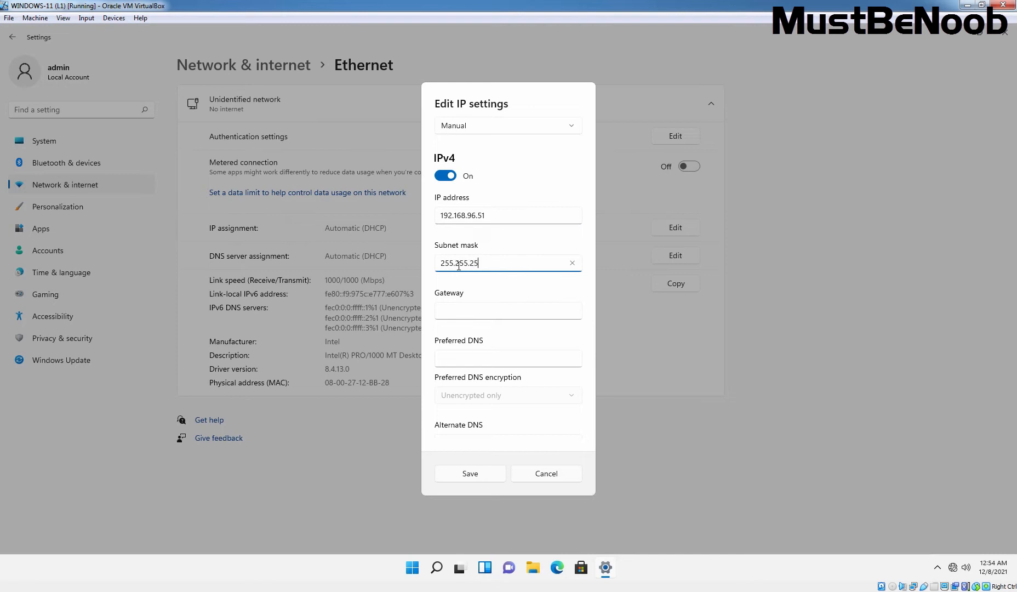
pyautogui.click(444, 316)
pyautogui.write('192.168.')
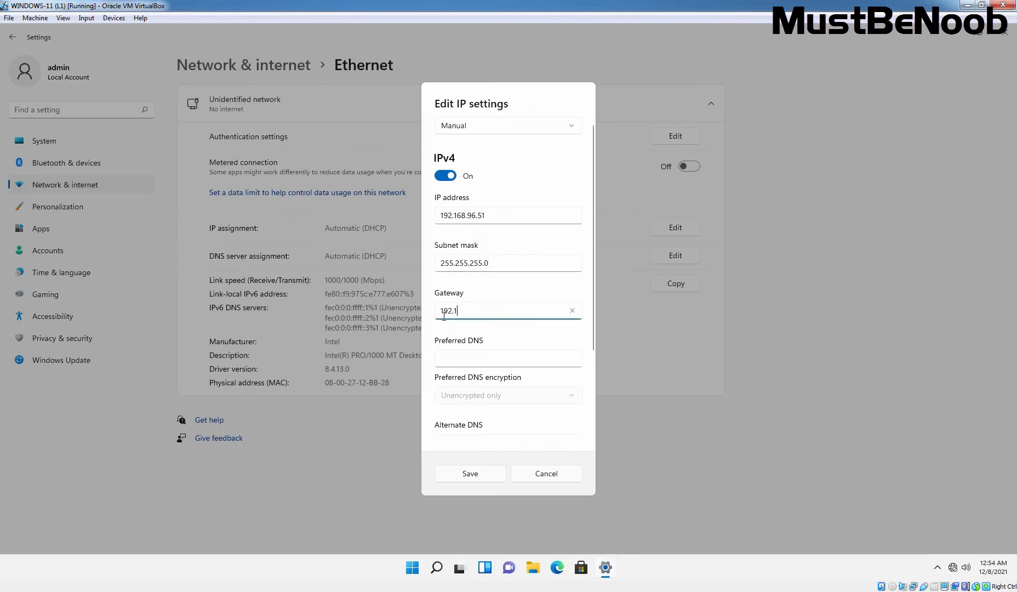
pyautogui.write('96.1')
pyautogui.click(457, 360)
pyautogui.write('192.168.')
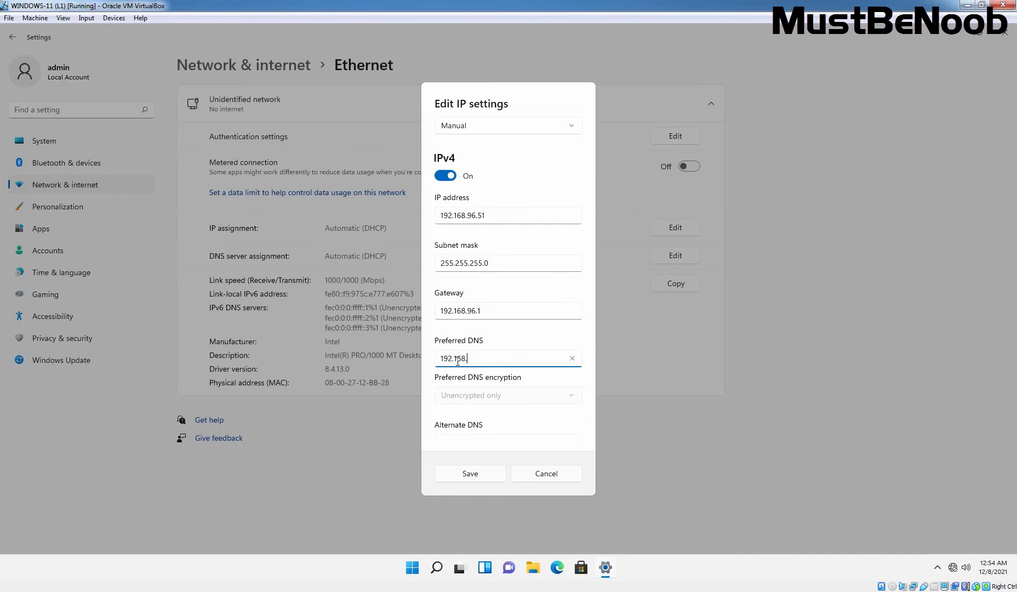
pyautogui.write('96.11')
pyautogui.click(0, 372)
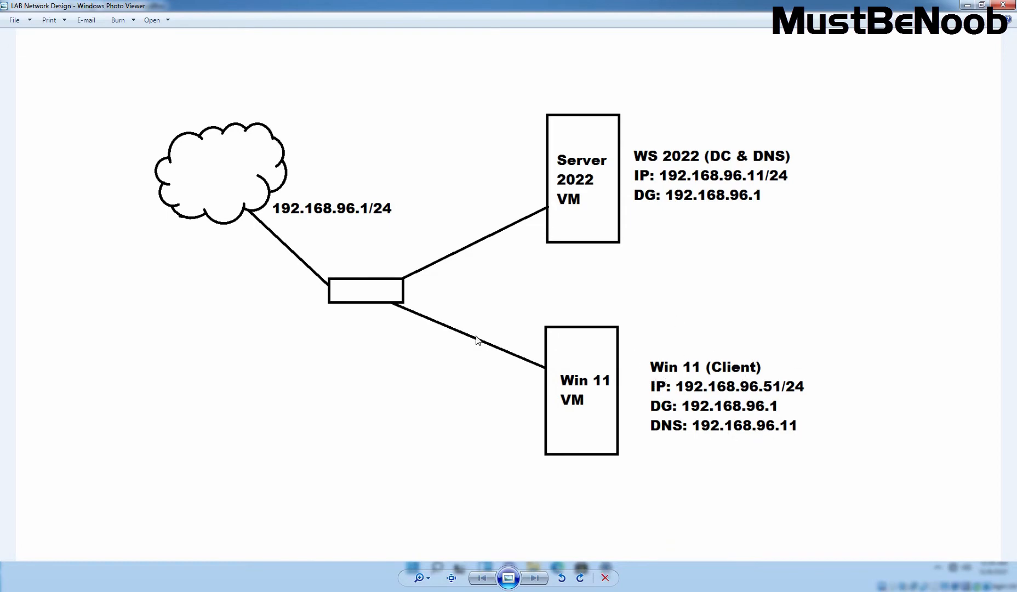
pyautogui.click(0, 335)
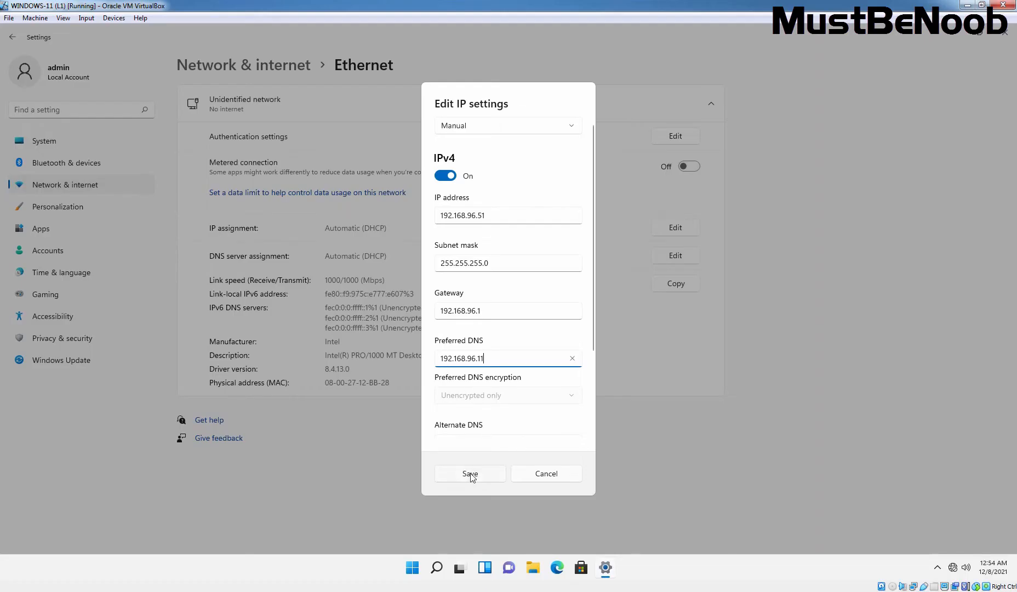
# - Save the manual IPv4 settings in the Edit IP settings dialog
pyautogui.scroll(-3, 498, 419)
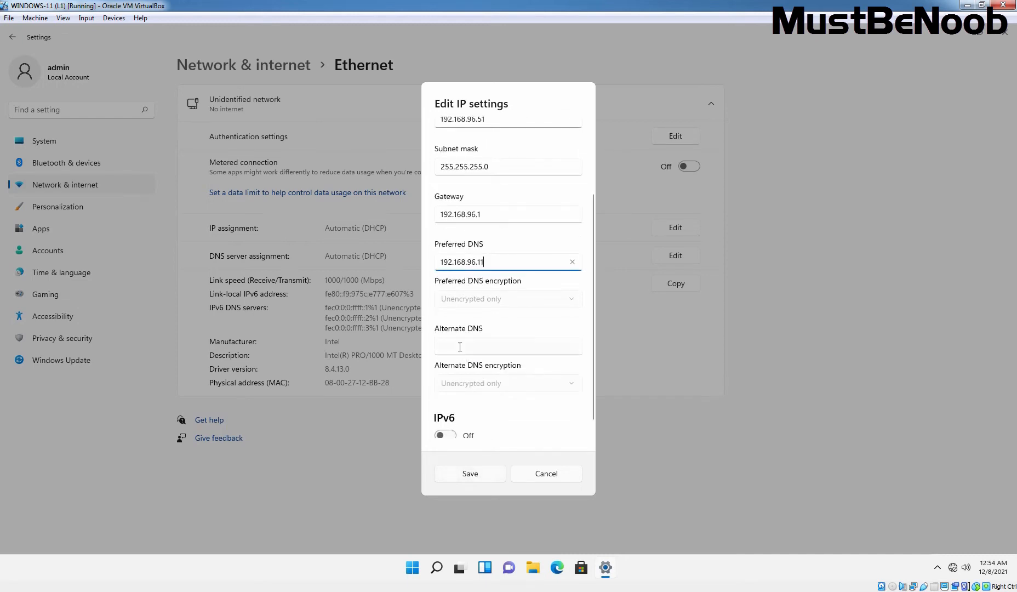
pyautogui.click(471, 474)
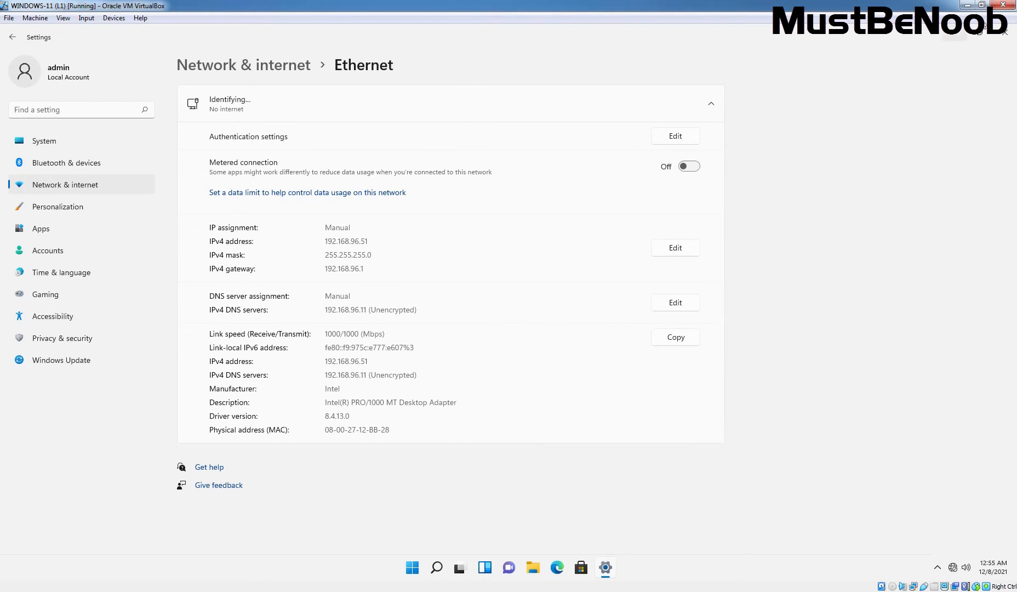
# - Close Settings and launch Command Prompt from Windows search
pyautogui.click(1006, 36)
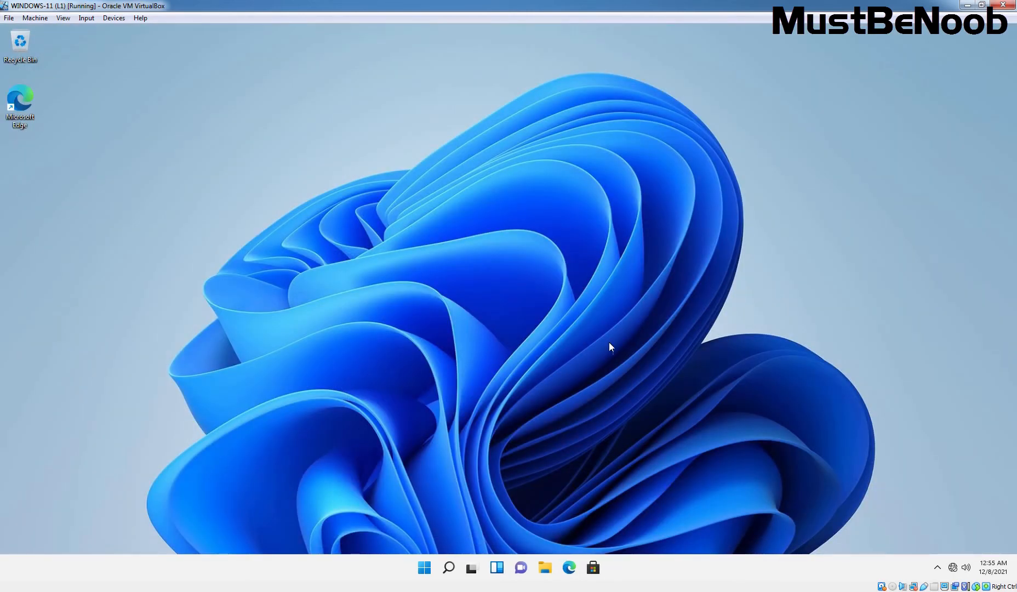
pyautogui.click(449, 569)
pyautogui.write('c')
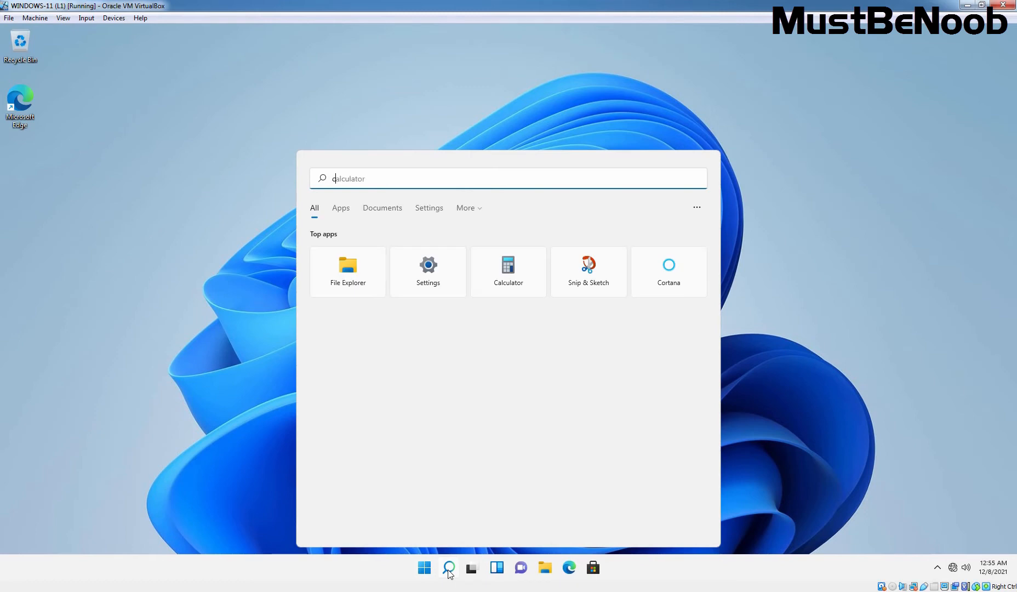
pyautogui.write('omm')
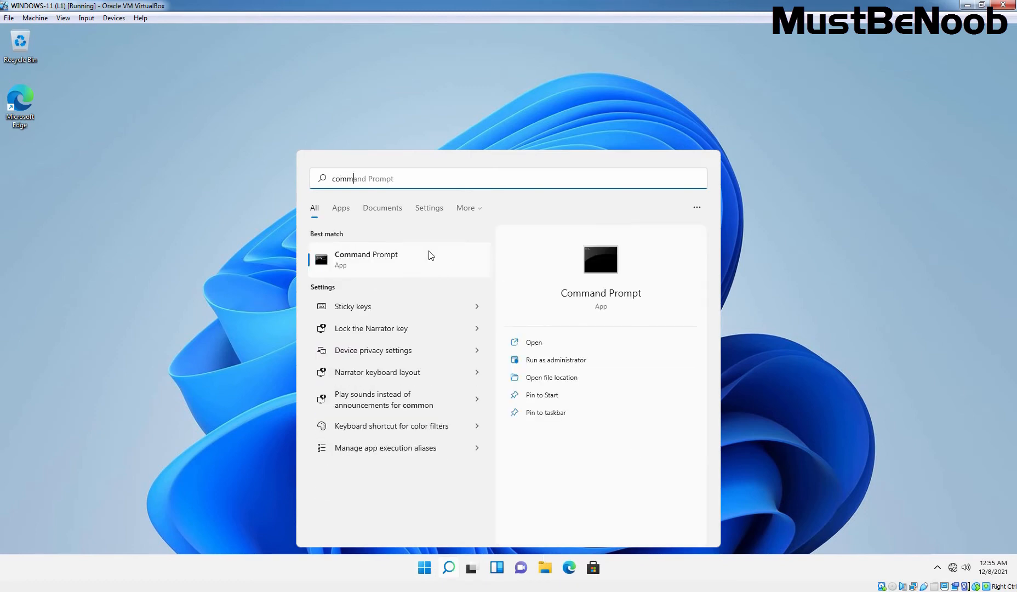
pyautogui.click(353, 262)
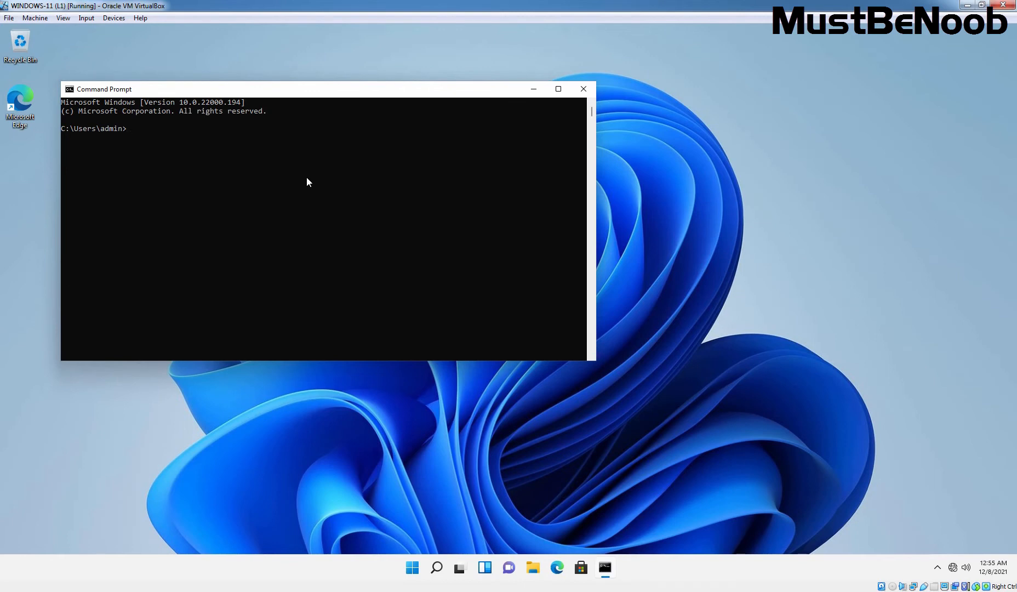
# - Ping 192.168.96.11 and mustbenoob.lab, confirming replies with 0% loss
pyautogui.write('ping 192.168.96.11')
pyautogui.press('Return')
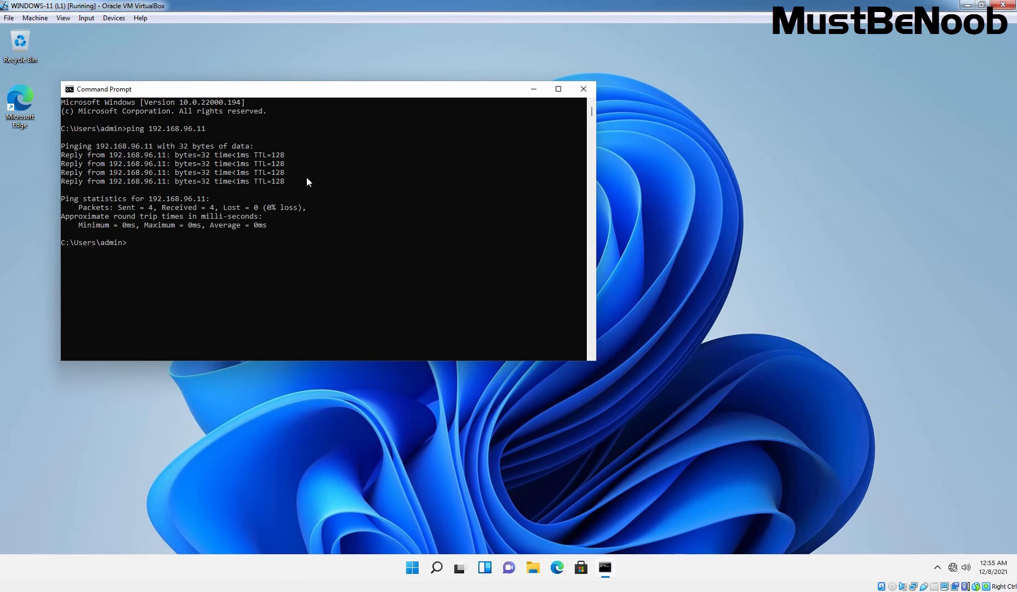
pyautogui.write('ping mustbenoob.')
pyautogui.write('lab')
pyautogui.press('Return')
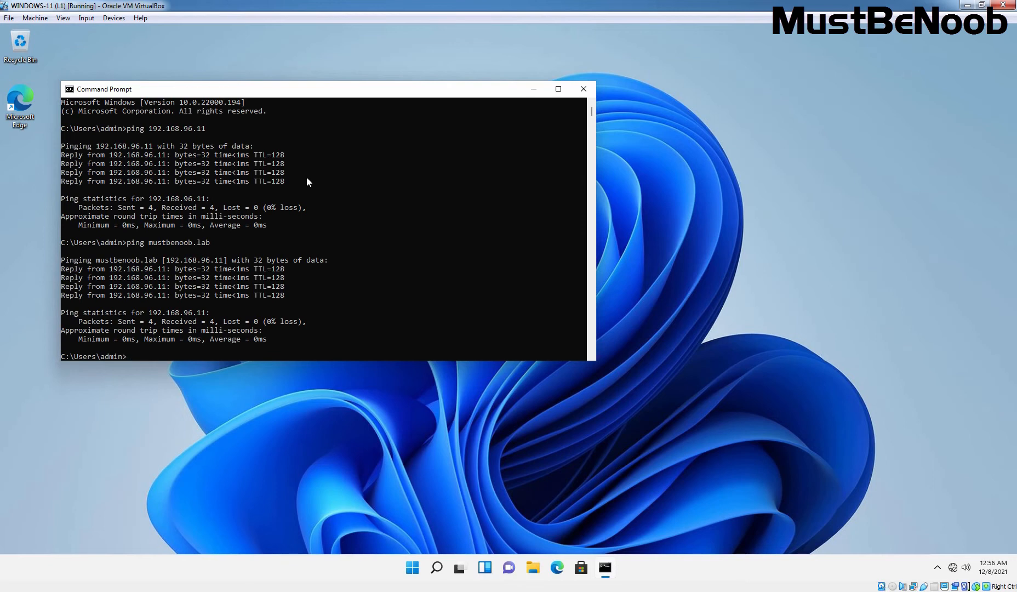
# - Open the System About page for DESKTOP-LD7R6AK and its Domain or workgroup settings
pyautogui.click(584, 88)
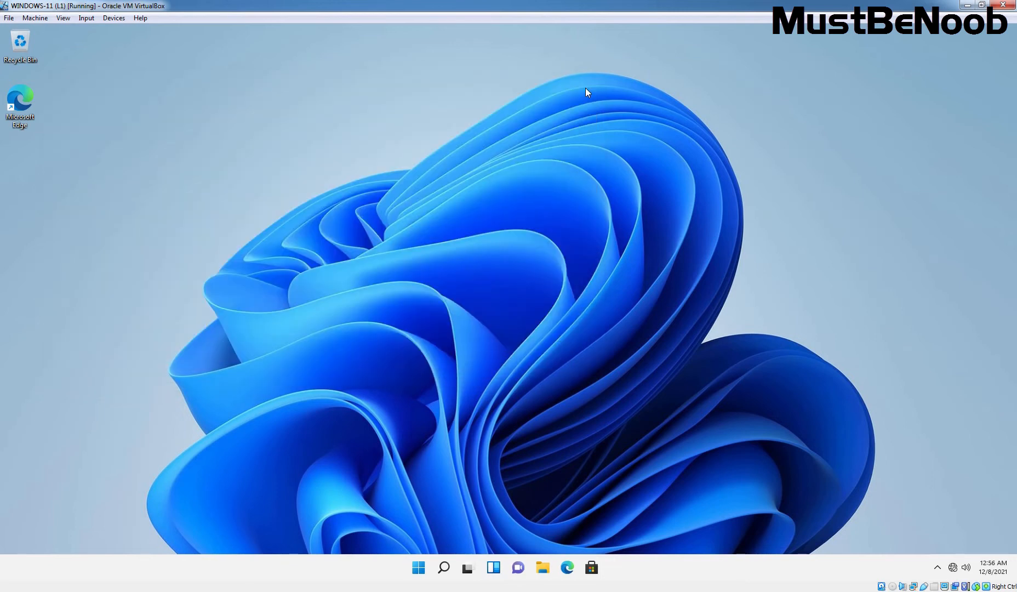
pyautogui.click(425, 570)
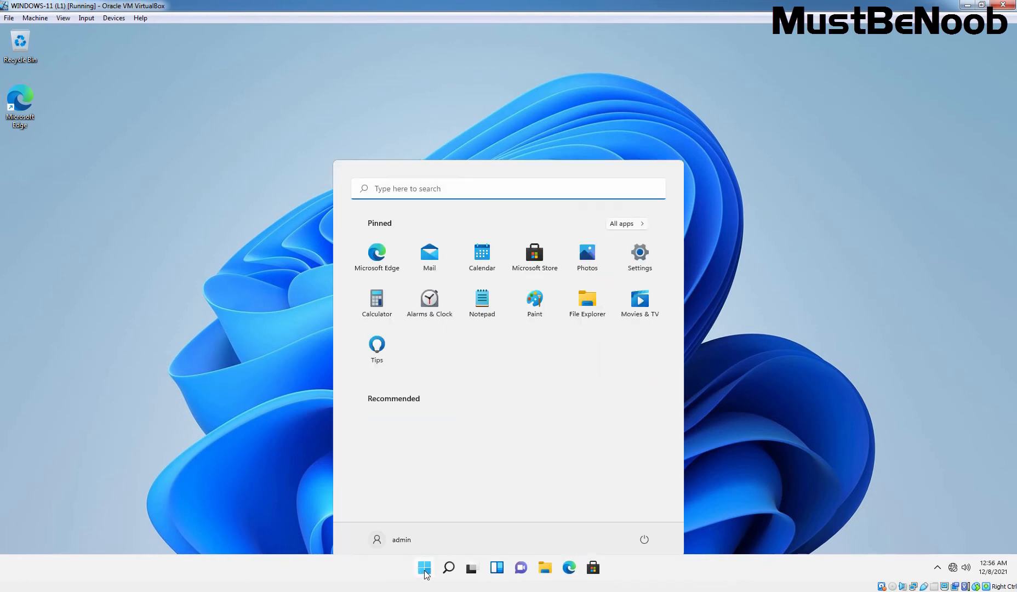
pyautogui.click(641, 249)
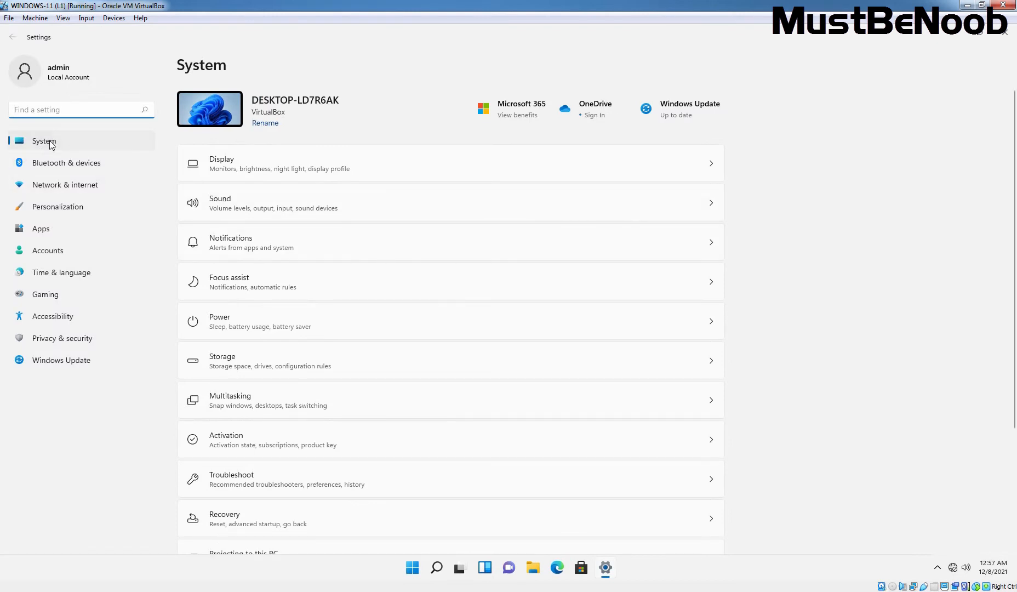
pyautogui.scroll(-3, 422, 370)
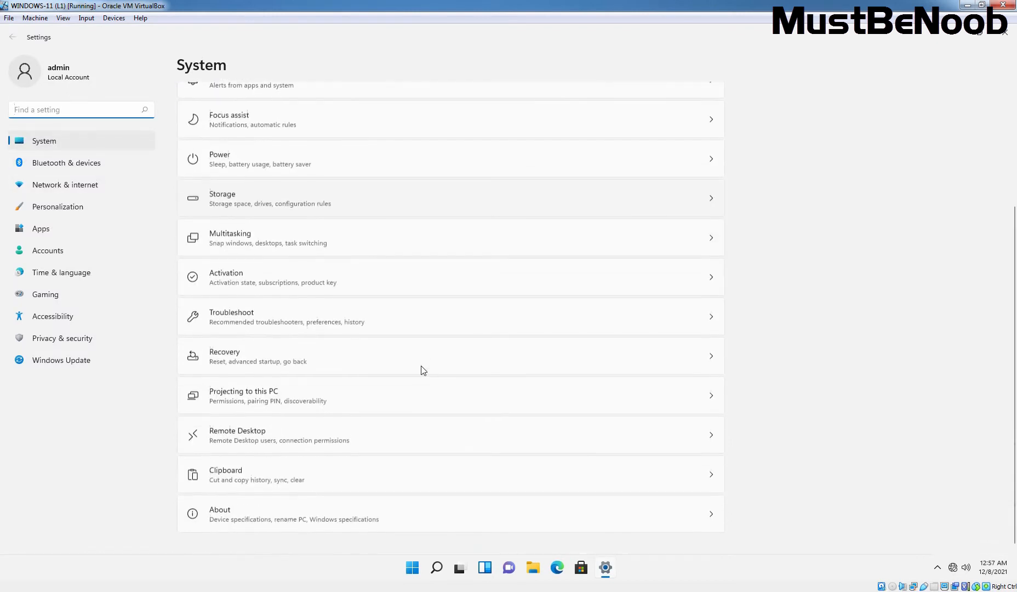
pyautogui.click(227, 515)
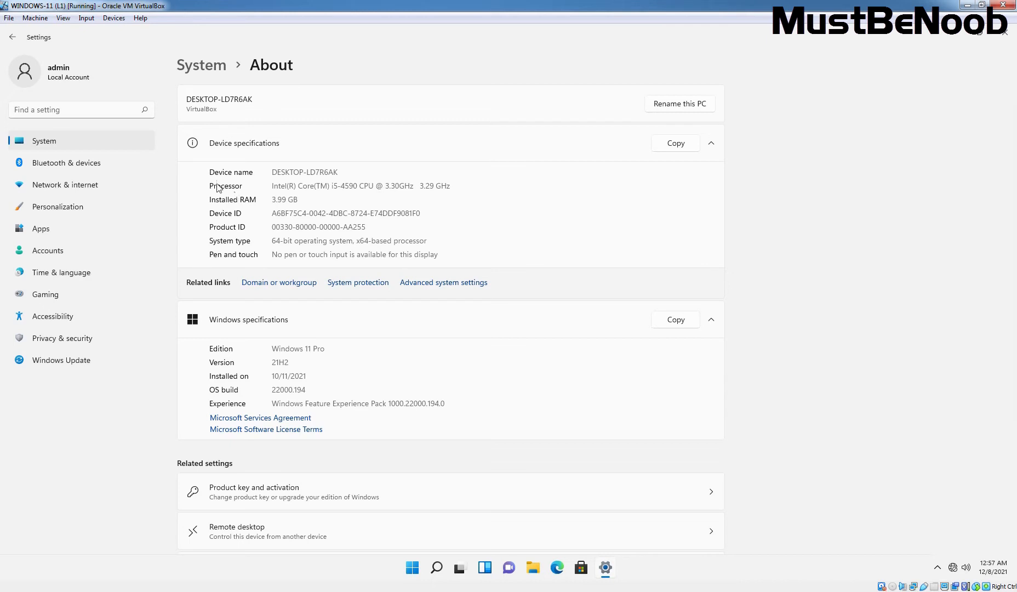
pyautogui.click(280, 283)
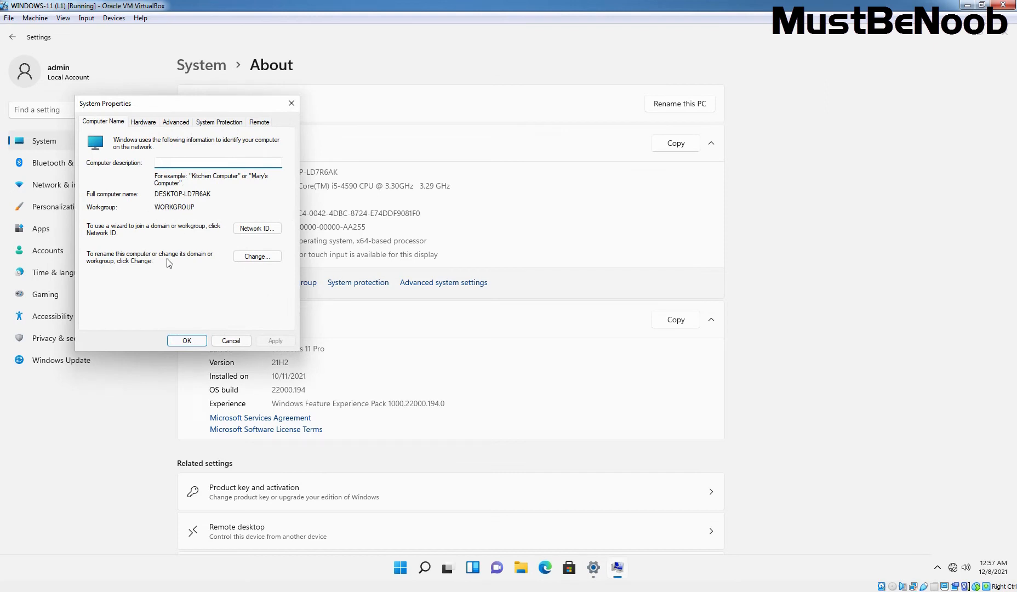
# - Choose Domain membership and enter mustbenoob.lab as the domain name
pyautogui.click(257, 257)
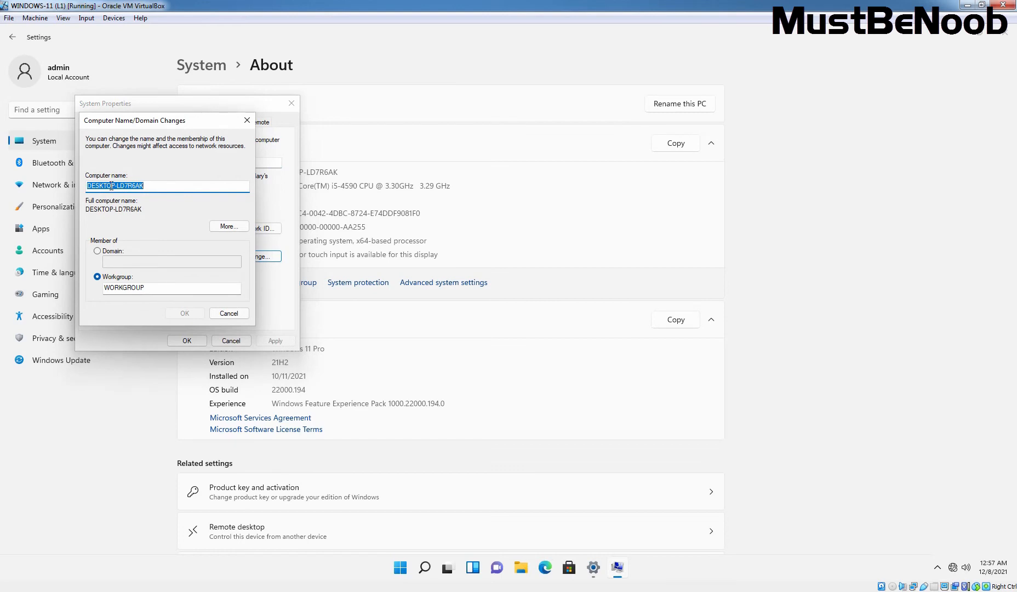
pyautogui.click(98, 252)
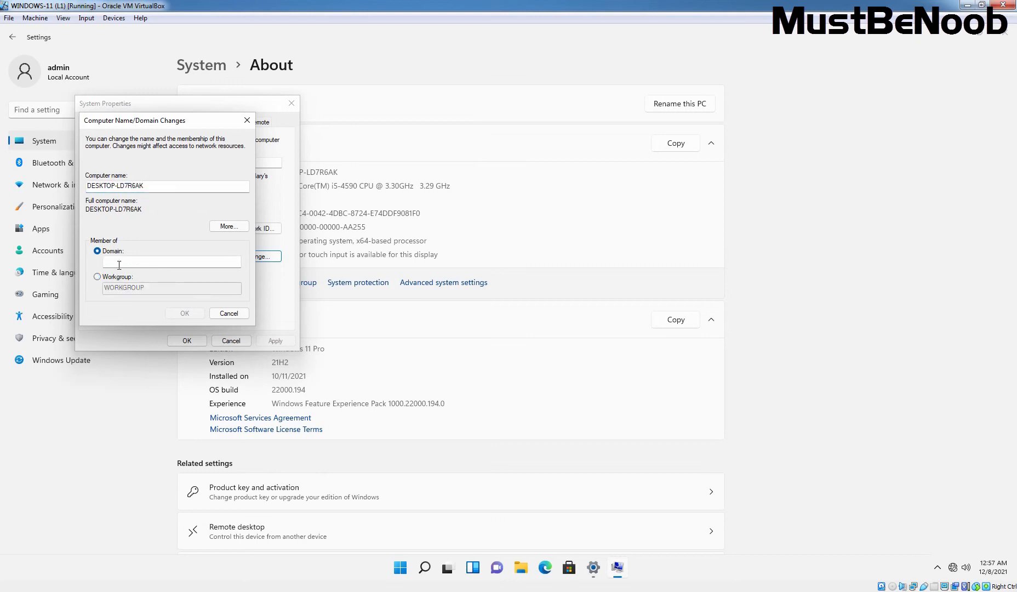
pyautogui.click(120, 264)
pyautogui.write('mustbenoo')
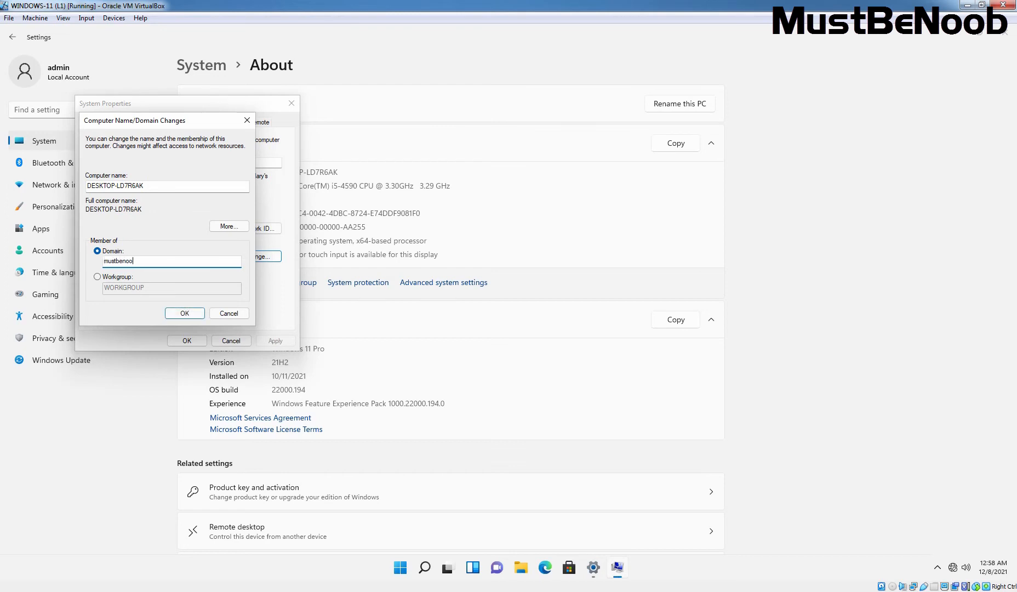
pyautogui.write('b.lab')
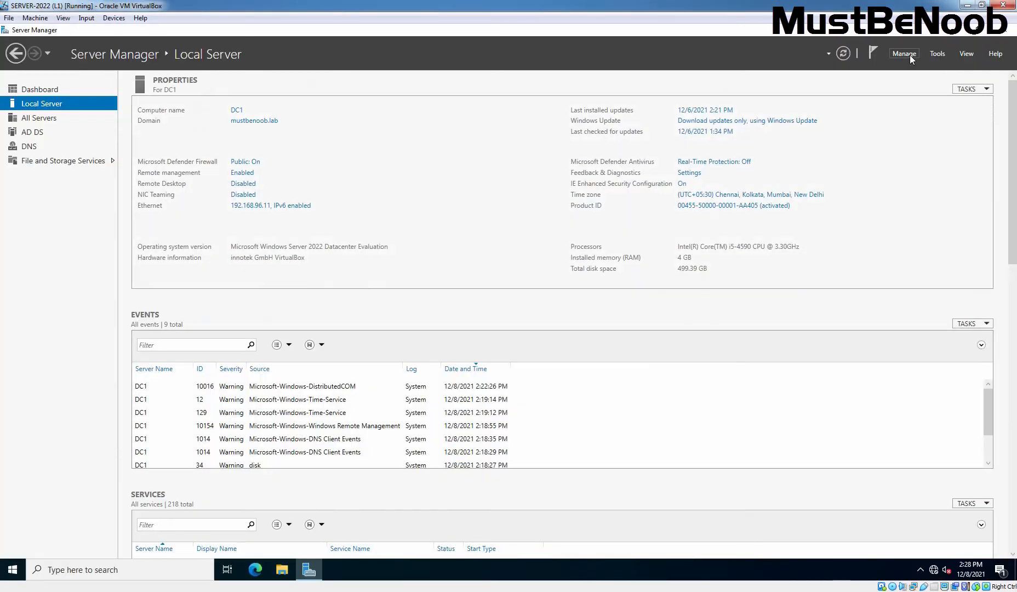
# - Check in Active Directory Users and Computers that mustbenoob.lab's Computers container is empty
pyautogui.click(905, 54)
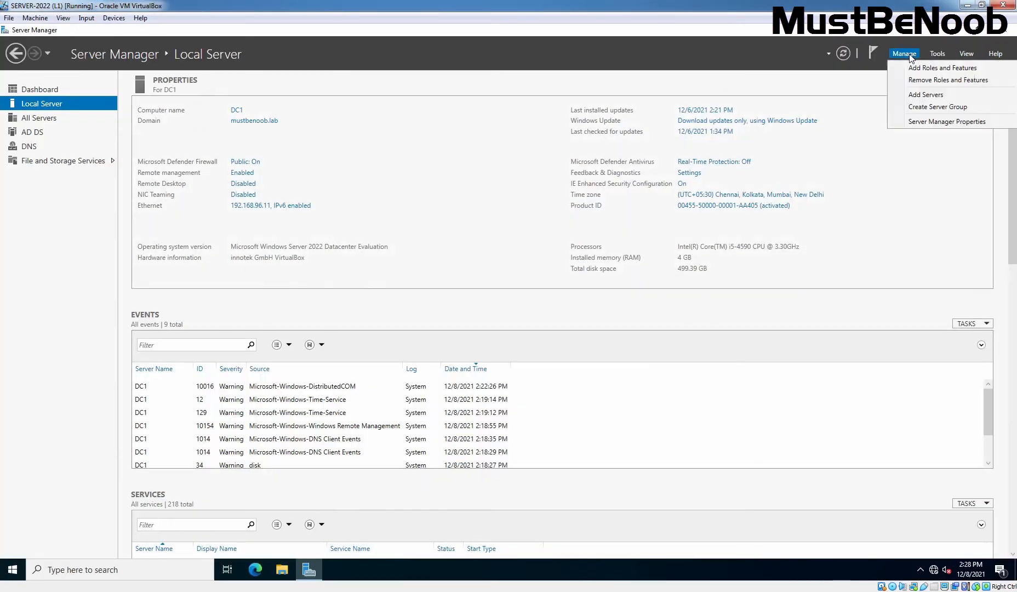
pyautogui.click(938, 53)
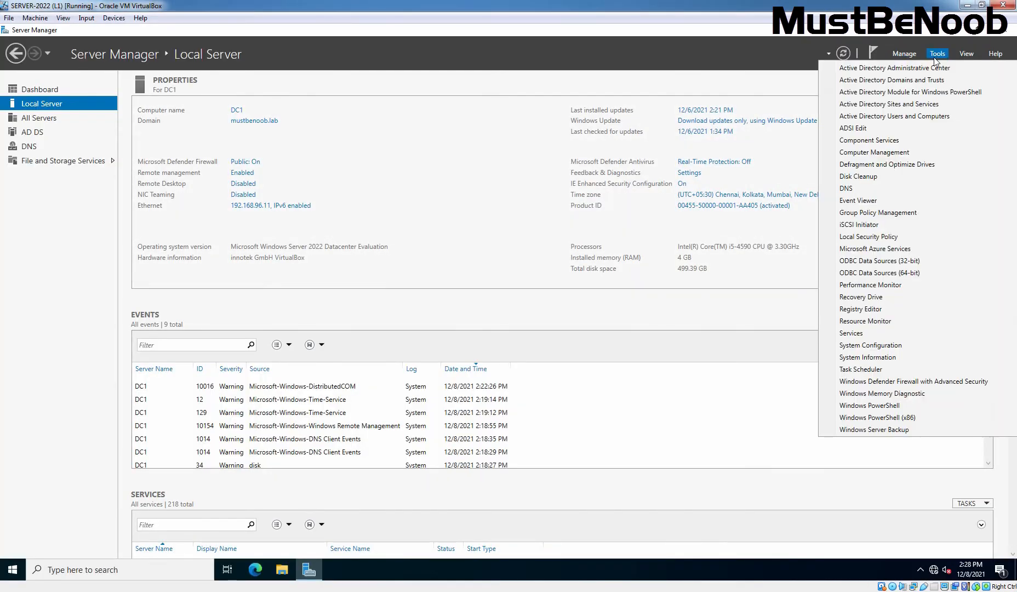
pyautogui.click(914, 117)
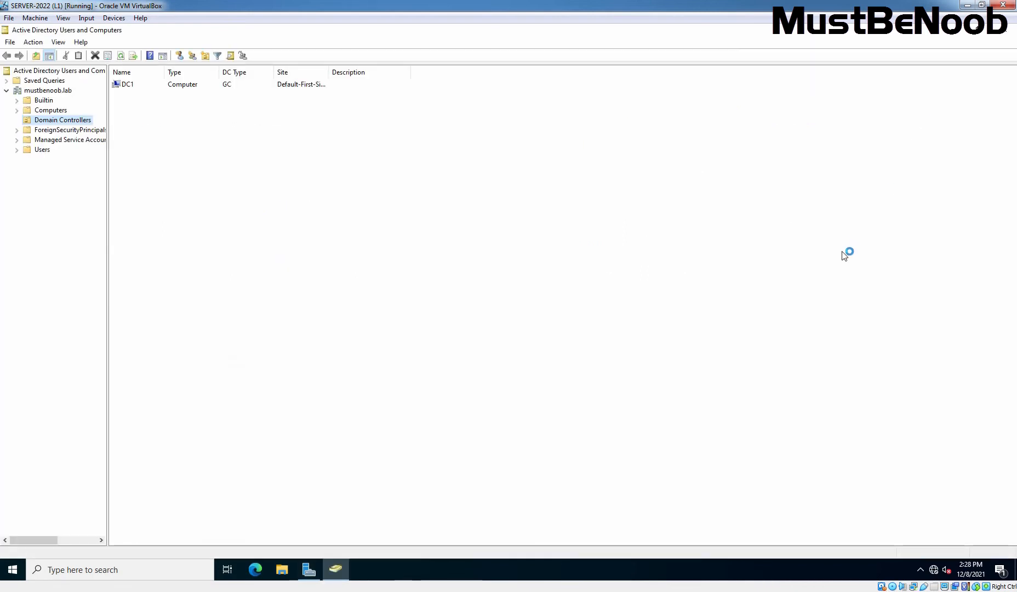
pyautogui.click(48, 111)
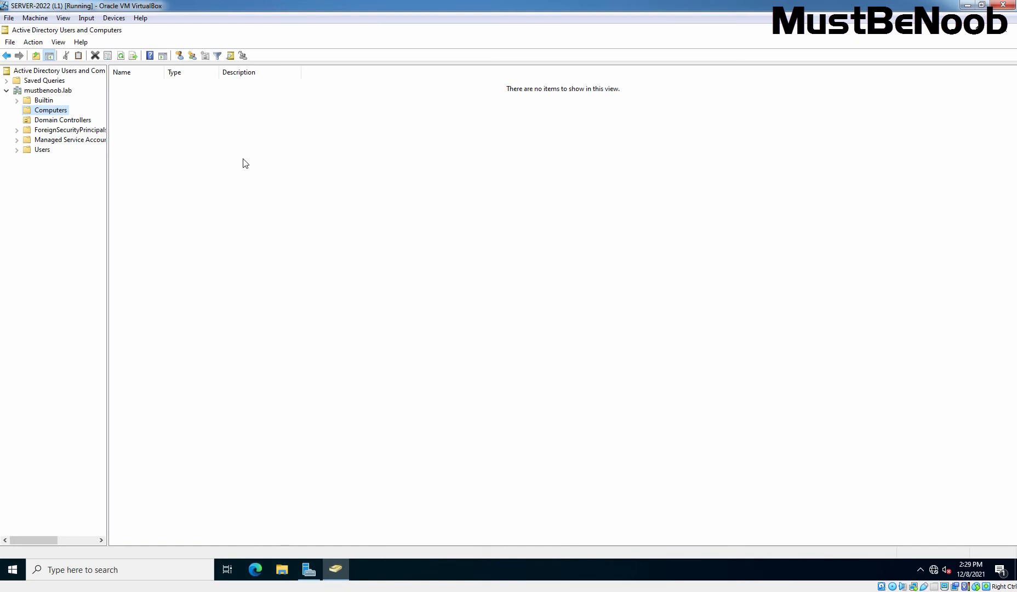
pyautogui.click(1, 351)
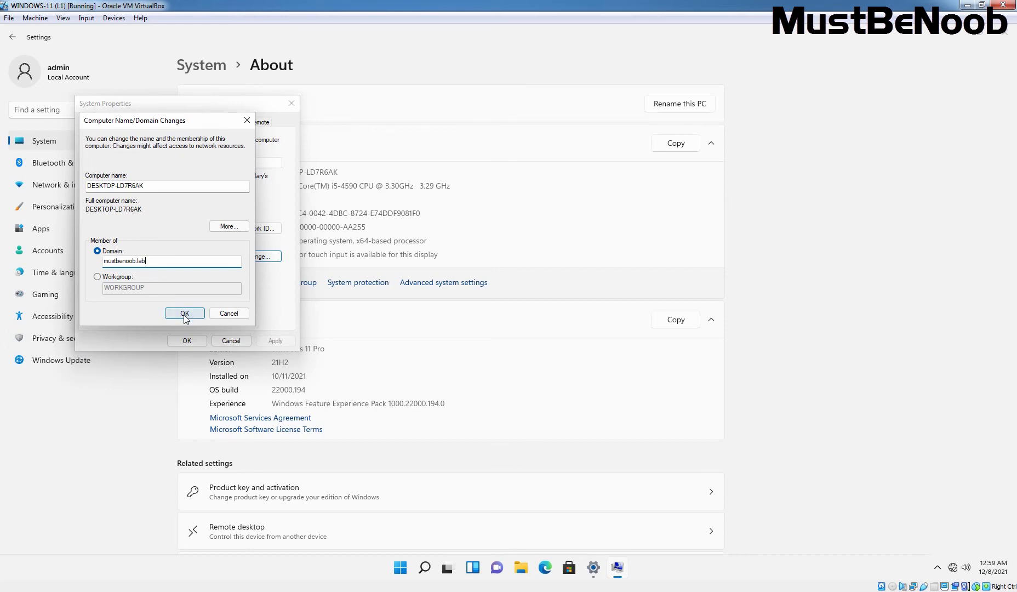
# - Confirm the domain join and authenticate with the domain administrator's user name and password
pyautogui.click(184, 314)
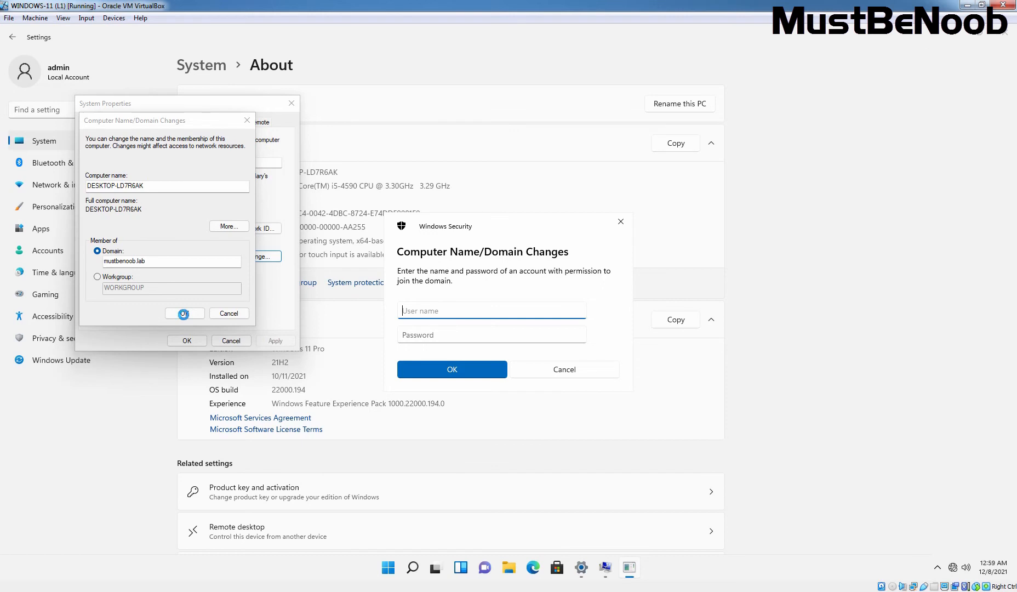
pyautogui.write('administrator@mustbenoob.lab')
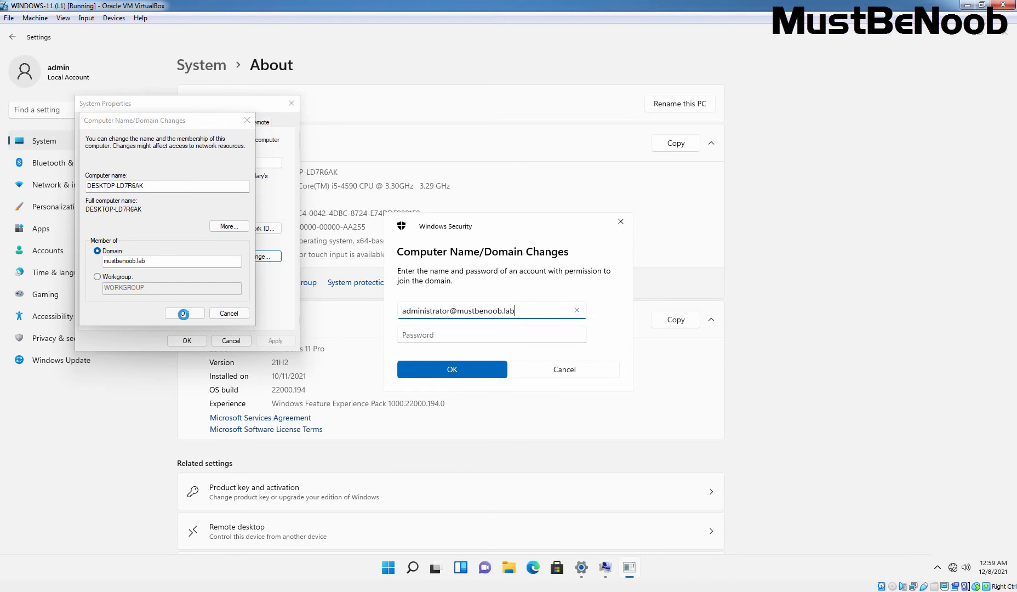
pyautogui.press('Tab')
pyautogui.write('P●●●●●●●●')
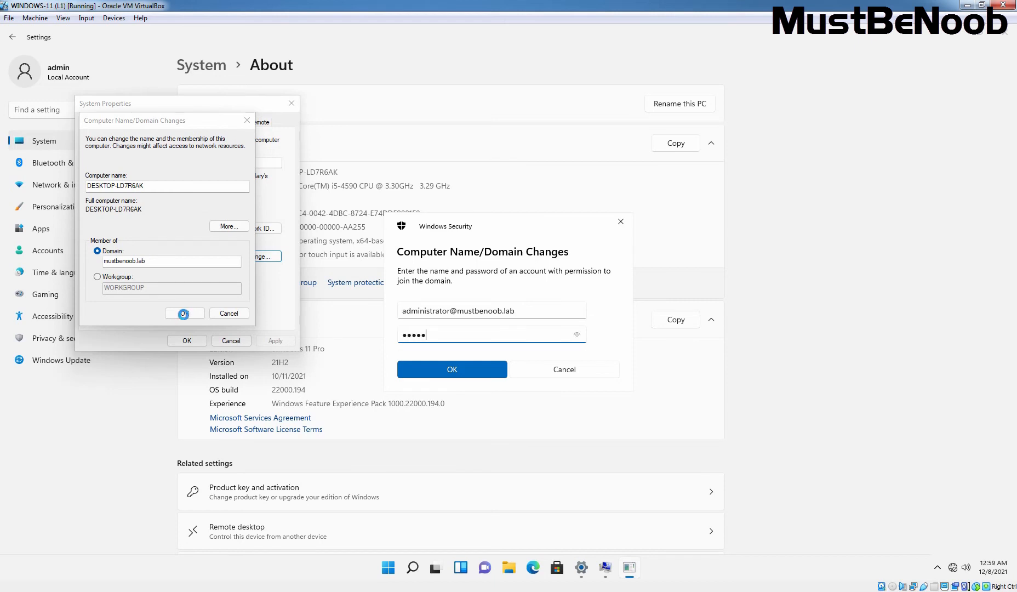
pyautogui.click(452, 370)
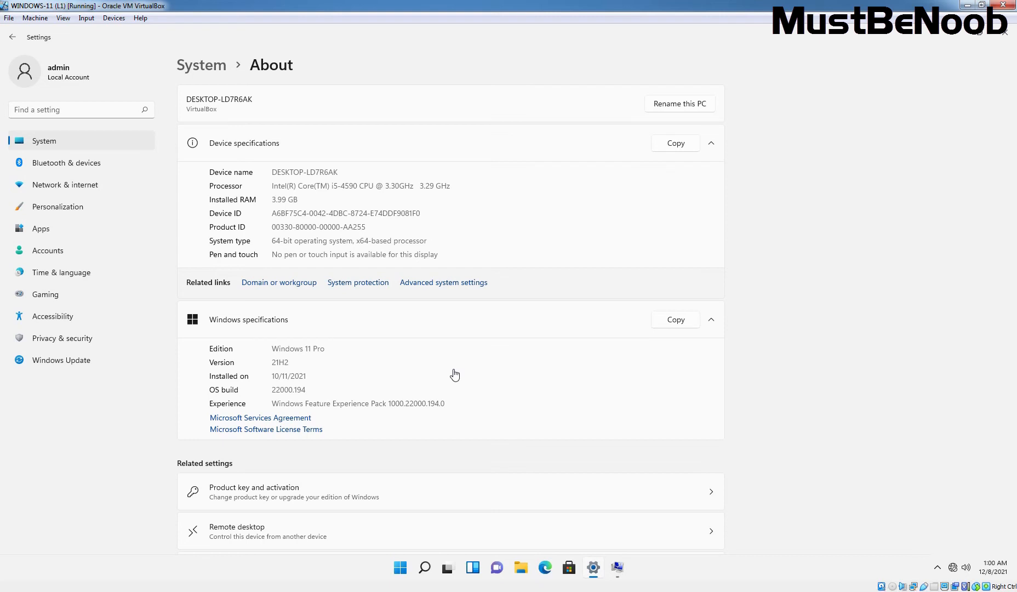
# - Acknowledge the mustbenoob.lab welcome and restart notices, close System Properties, and restart the Windows 11 VM now
pyautogui.click(618, 568)
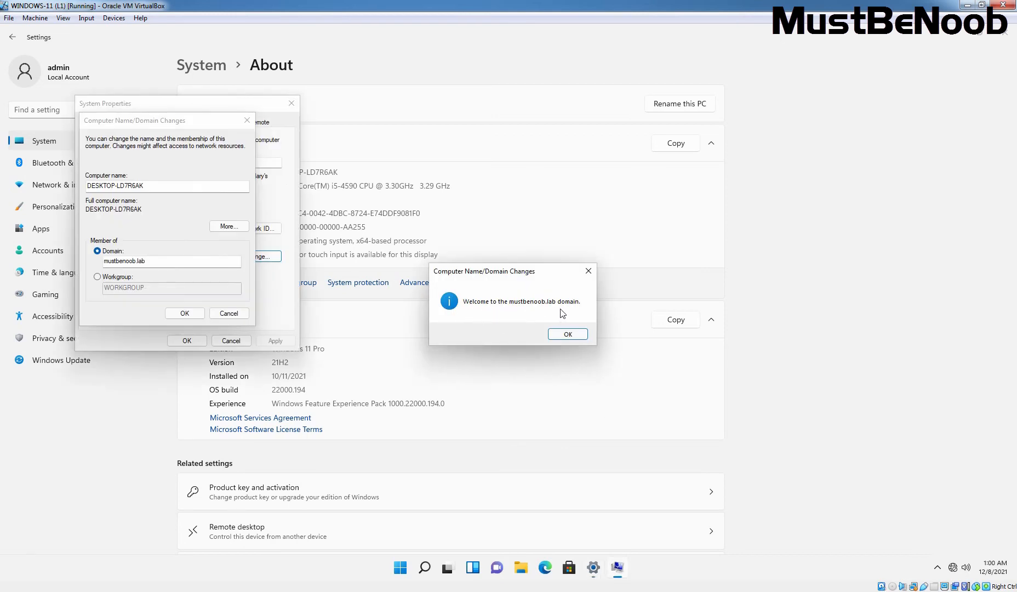
pyautogui.click(573, 336)
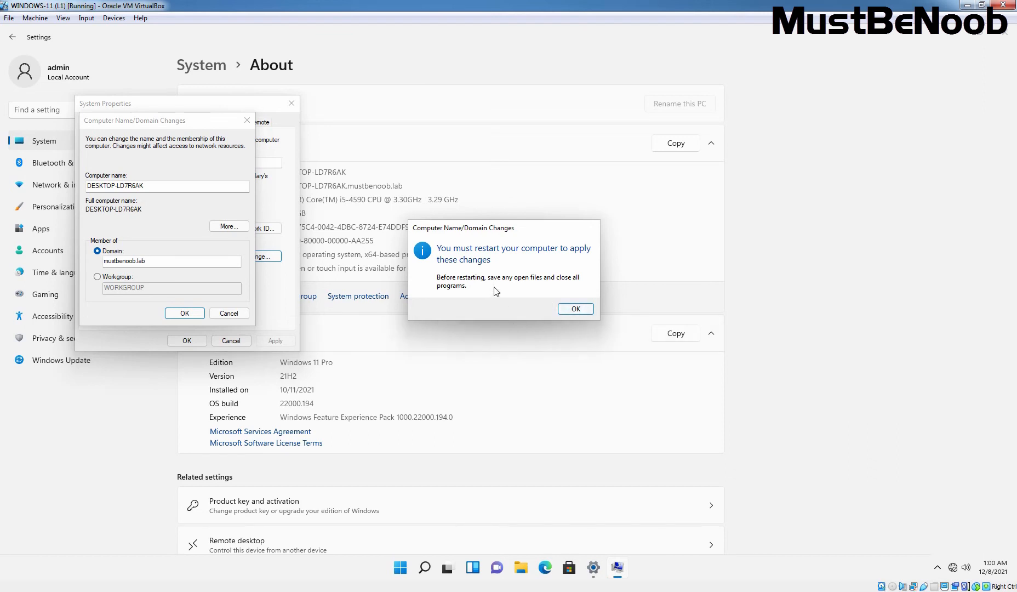
pyautogui.click(579, 311)
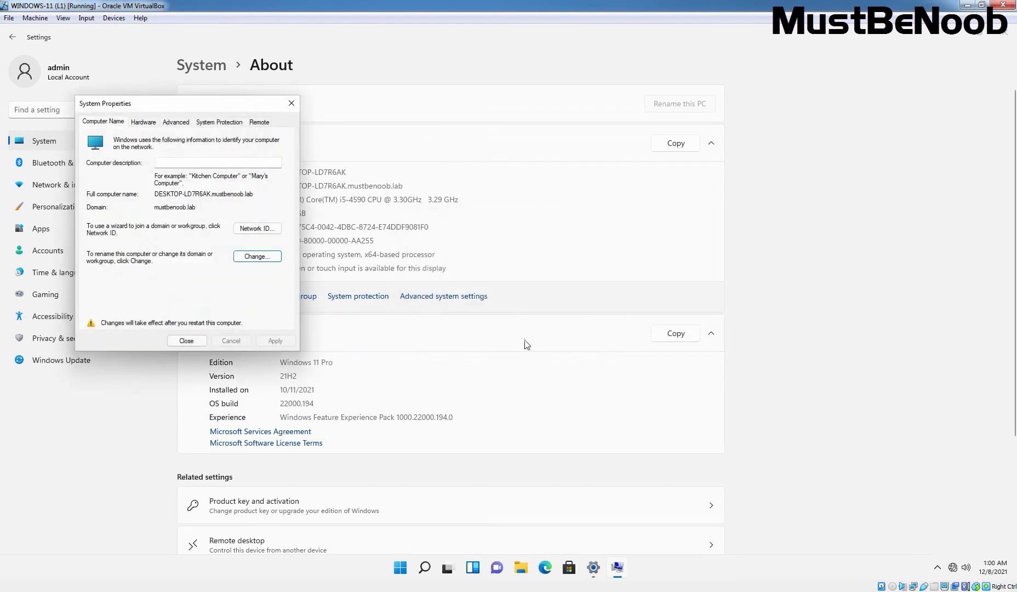
pyautogui.click(185, 340)
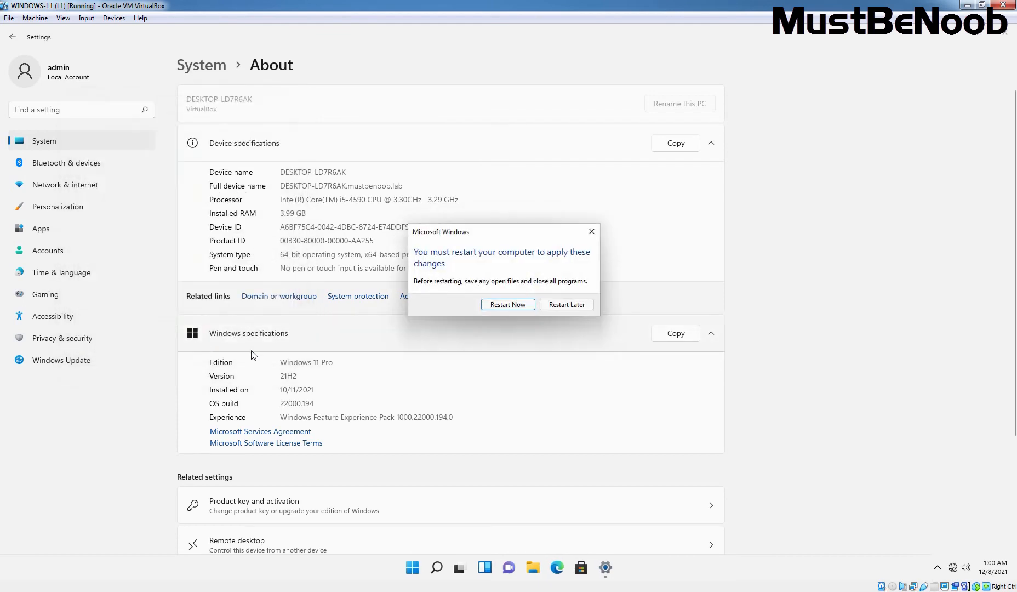
pyautogui.click(508, 306)
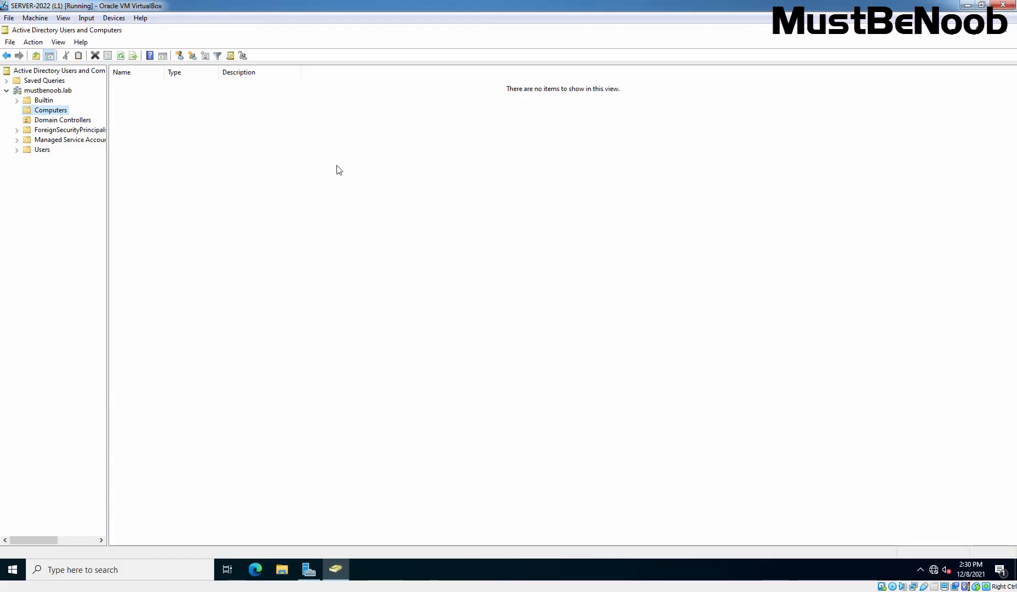
# - Refresh the Computers container to reveal DESKTOP-LD7R6AK and widen the Name column to fit it
pyautogui.rightClick(337, 166)
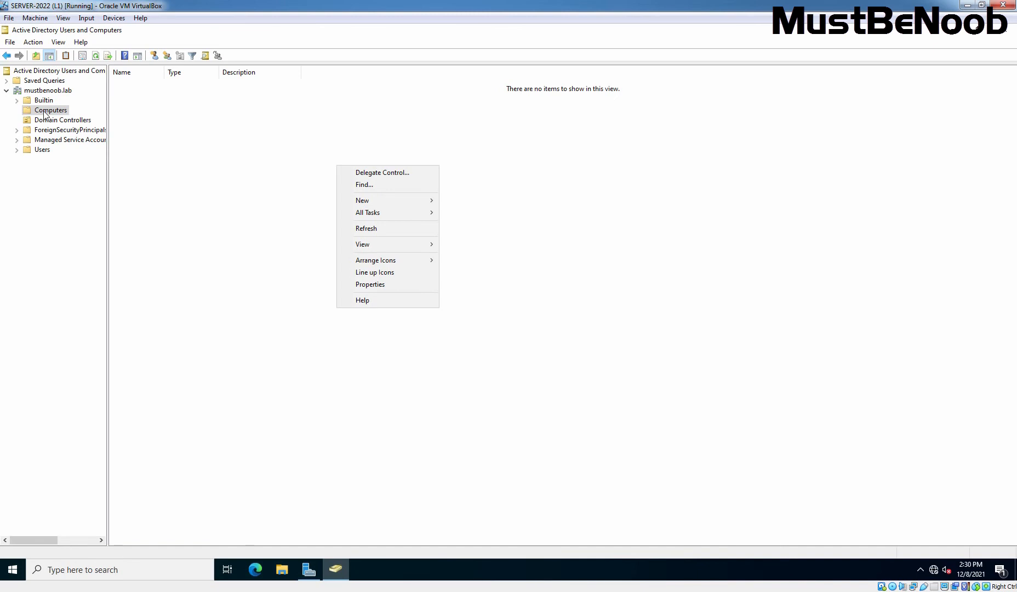
pyautogui.click(379, 229)
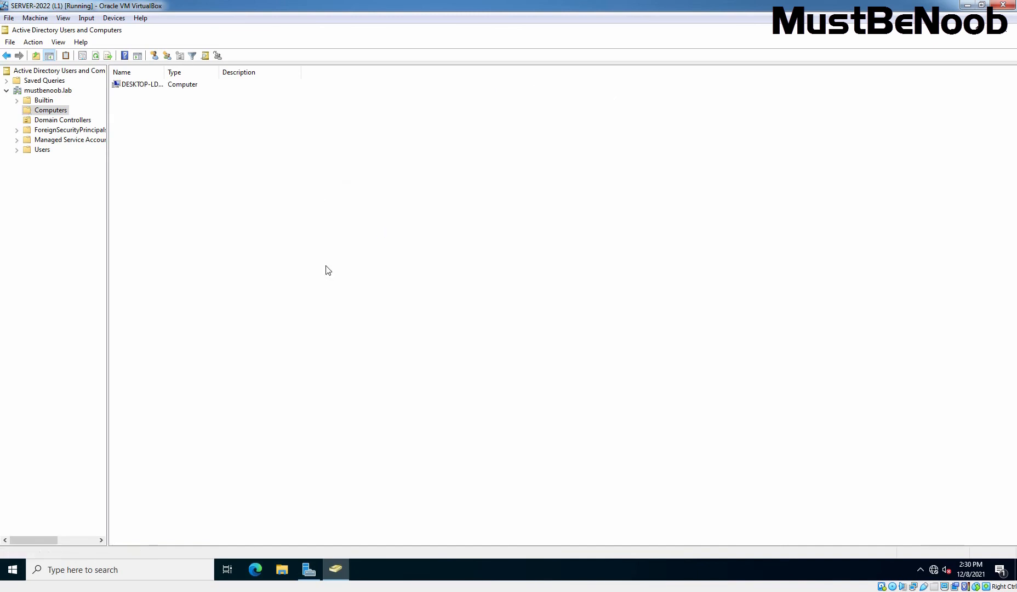
pyautogui.doubleClick(166, 72)
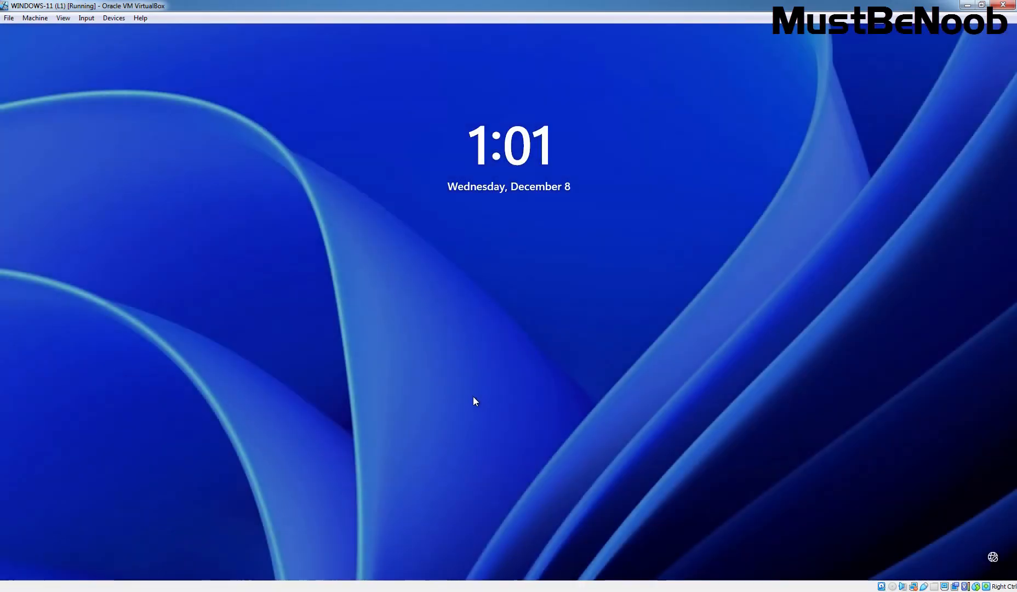
# - Sign in as Other user with the mustbenoob.lab domain administrator account and its password
pyautogui.click(474, 397)
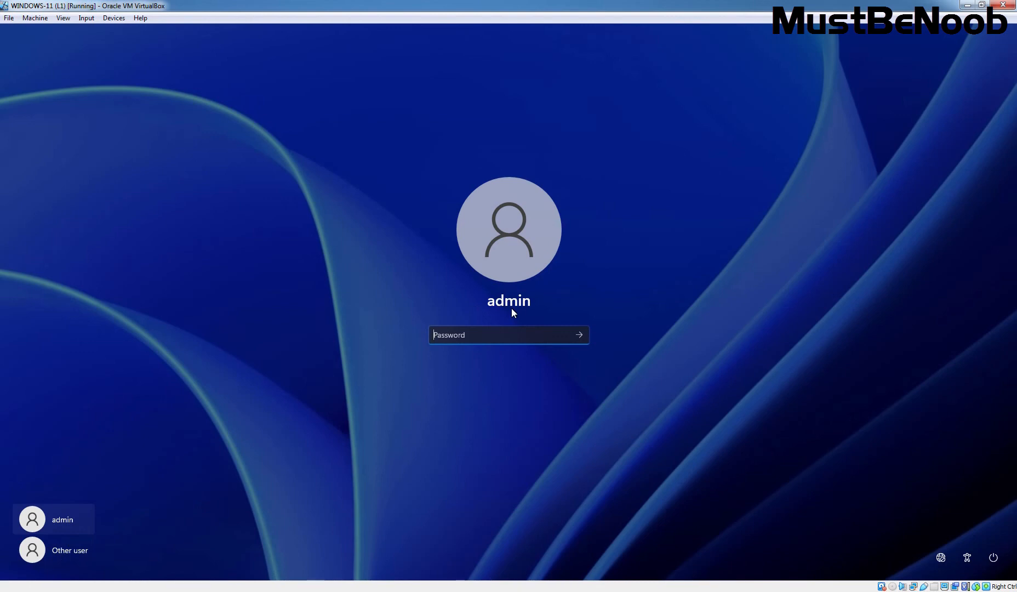
pyautogui.click(61, 556)
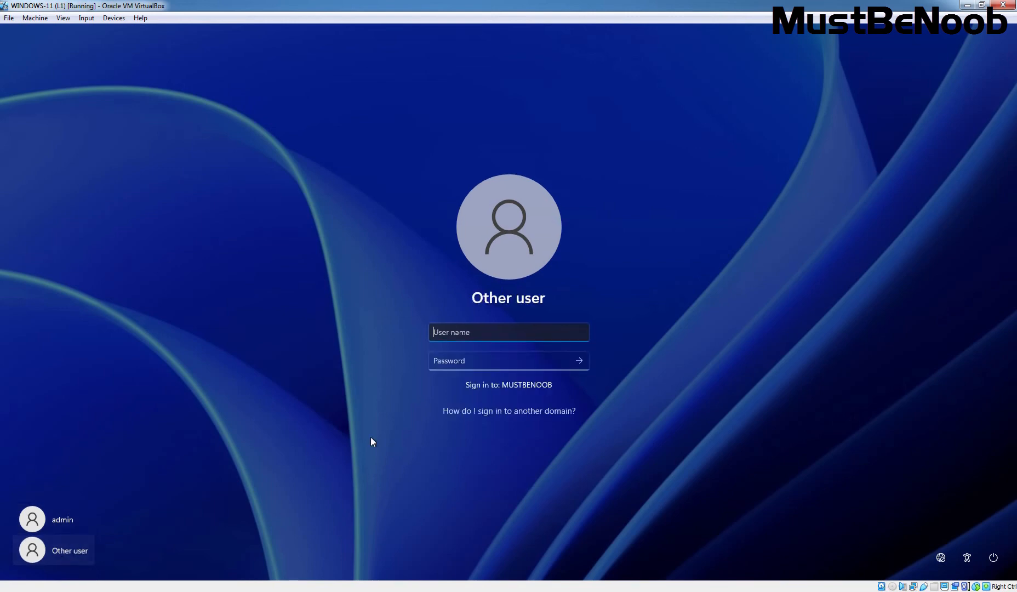
pyautogui.write('administrator@')
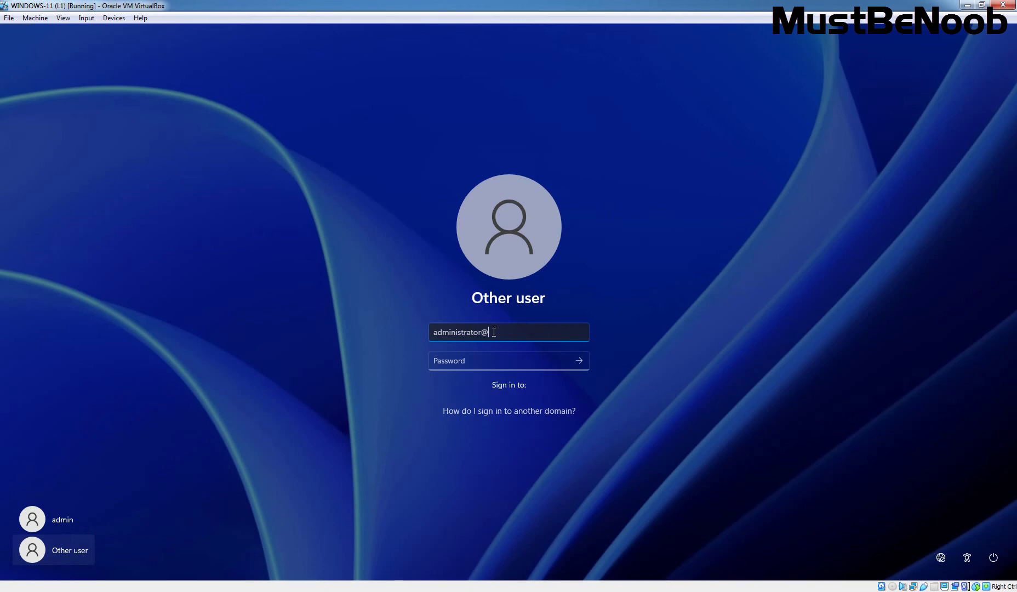
pyautogui.write('mustbenoob.lab')
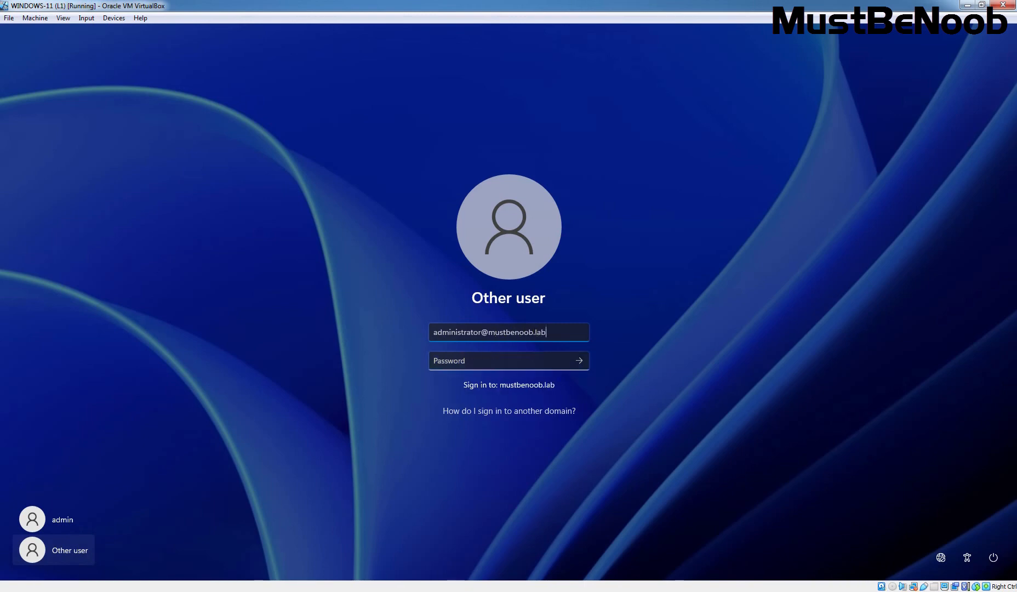
pyautogui.click(479, 364)
pyautogui.write('•••••••••')
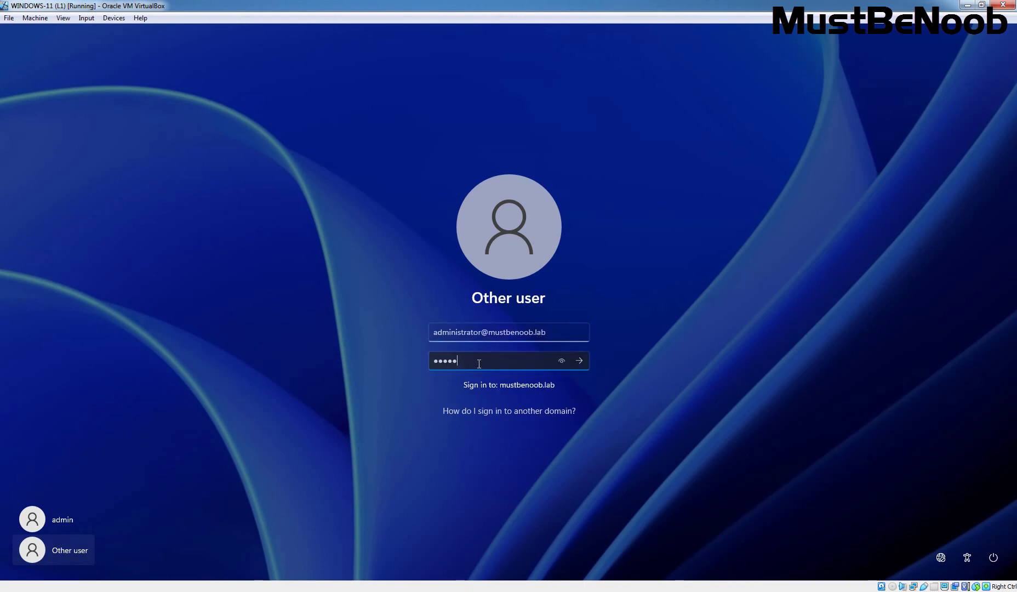
pyautogui.press('Return')
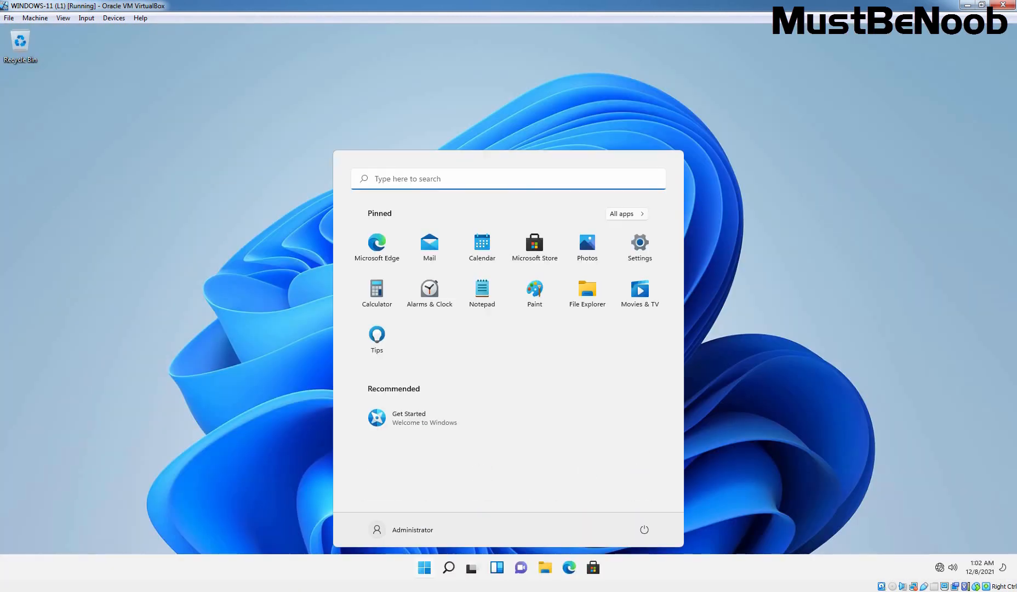
# - Open Settings maximized and go to the About page
pyautogui.click(640, 243)
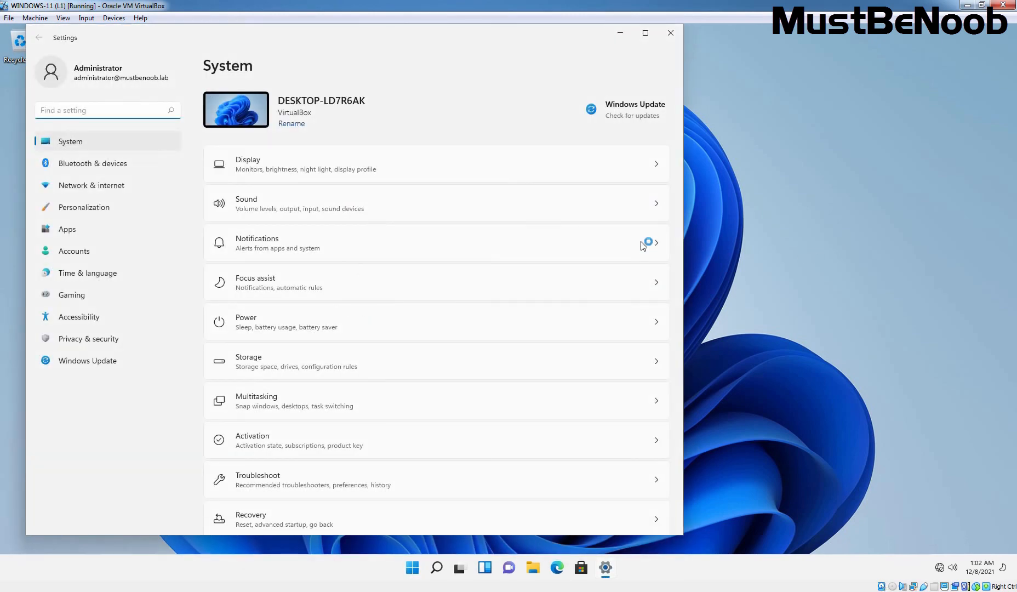
pyautogui.click(647, 35)
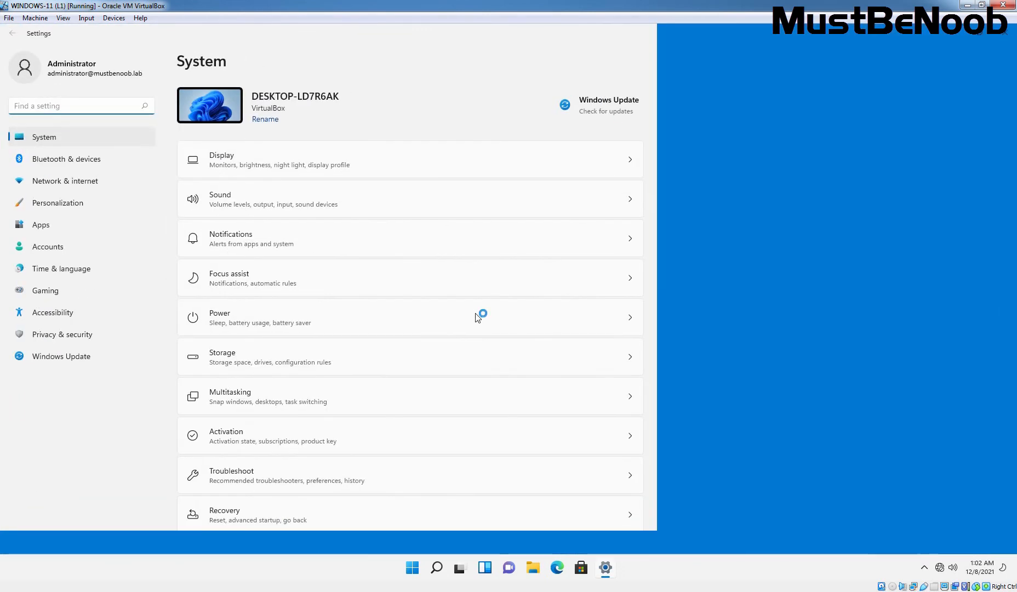
pyautogui.scroll(-3, 476, 317)
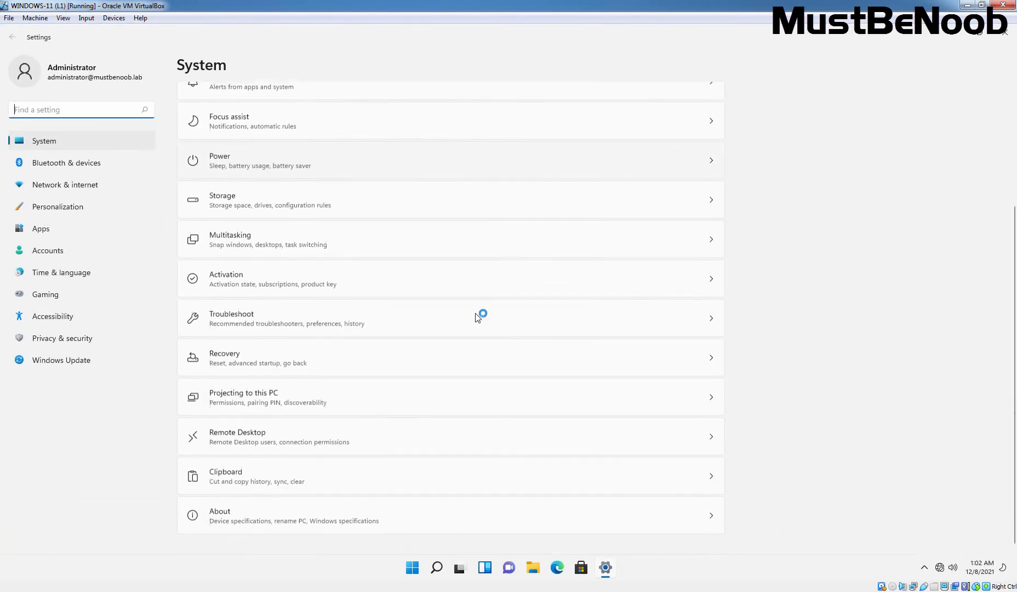
pyautogui.click(227, 520)
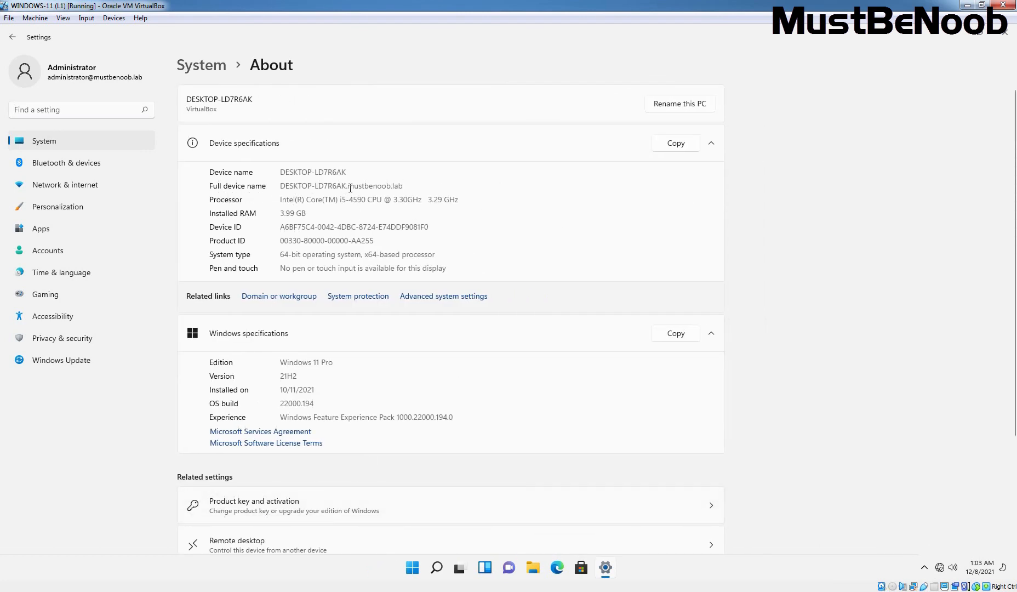
# - Highlight the DESKTOP-LD7R6AK name and the mustbenoob.lab suffix in the full device name
pyautogui.doubleClick(314, 186)
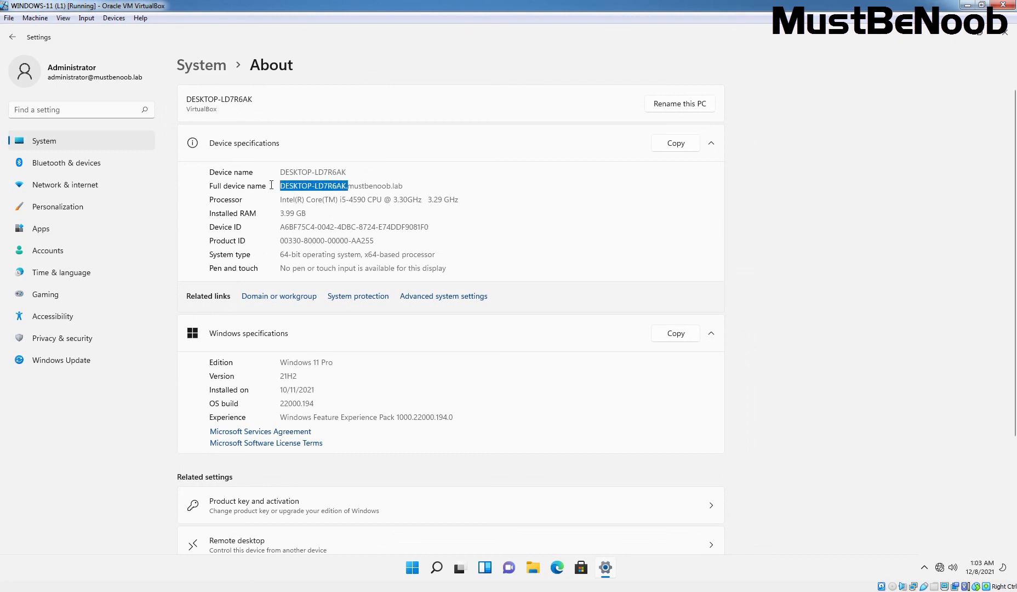
pyautogui.click(357, 189)
pyautogui.moveTo(347, 186); pyautogui.dragTo(424, 184)
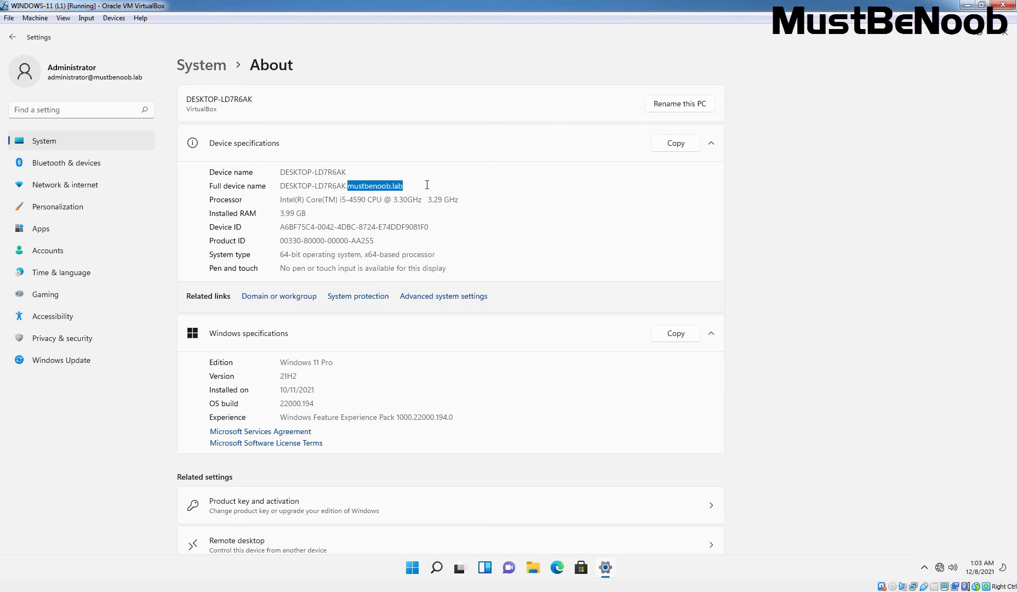
pyautogui.click(430, 185)
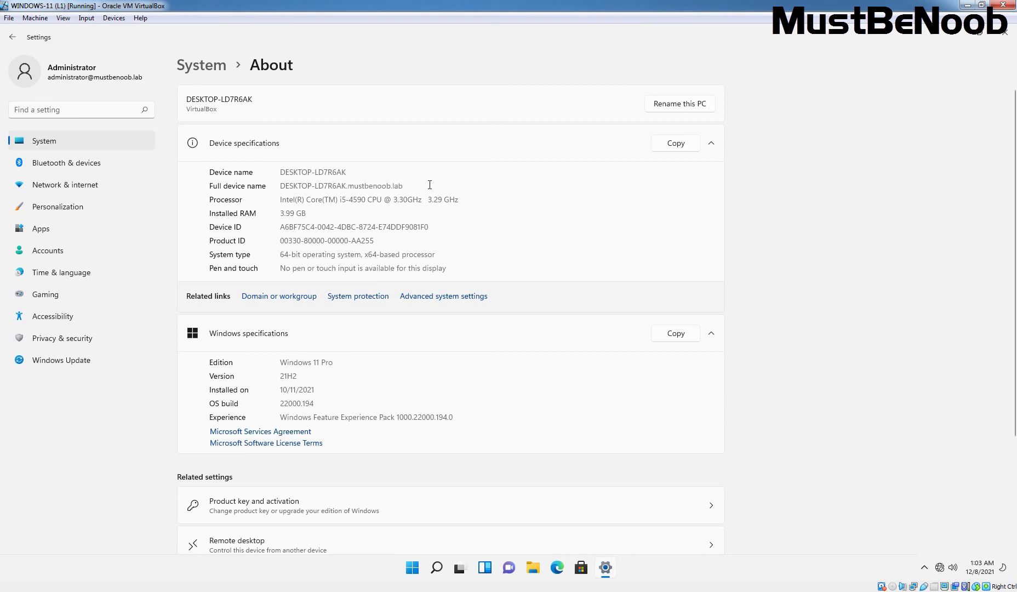